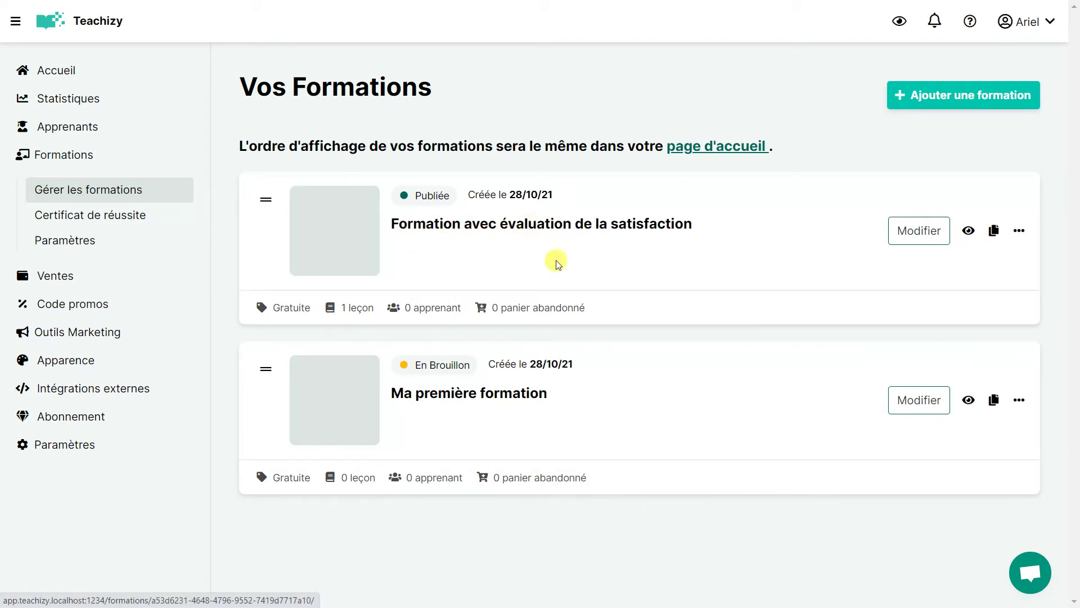
In the course "Formation avec évaluation de la satisfaction", create and save a lesson titled "Evaluation à chaud de la formation", and reopen it for editing
{"action": "left_click", "coordinate": [514, 219]}
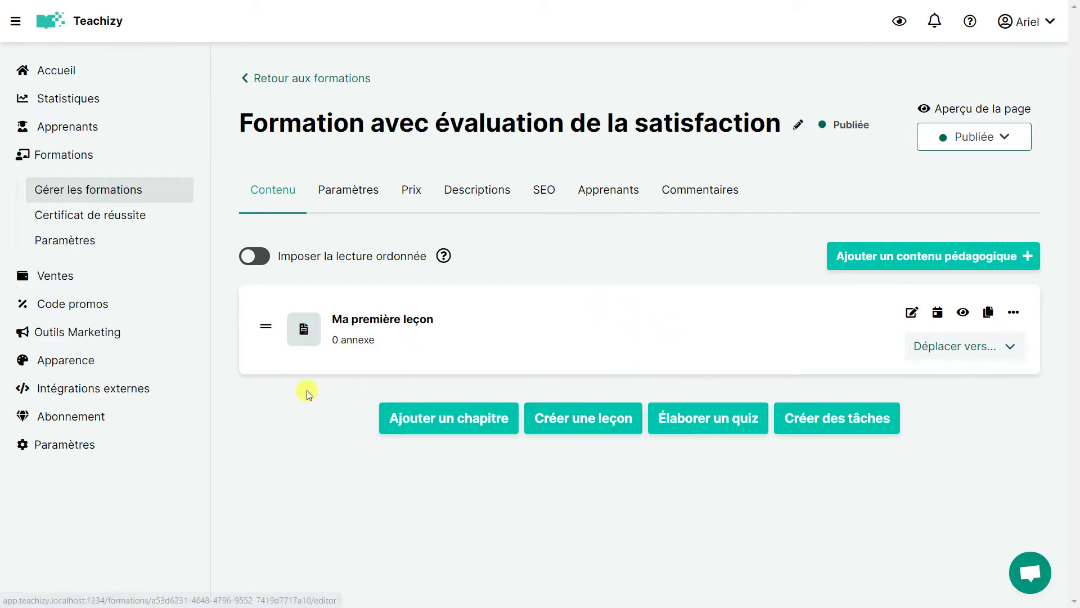
{"action": "left_click", "coordinate": [591, 417]}
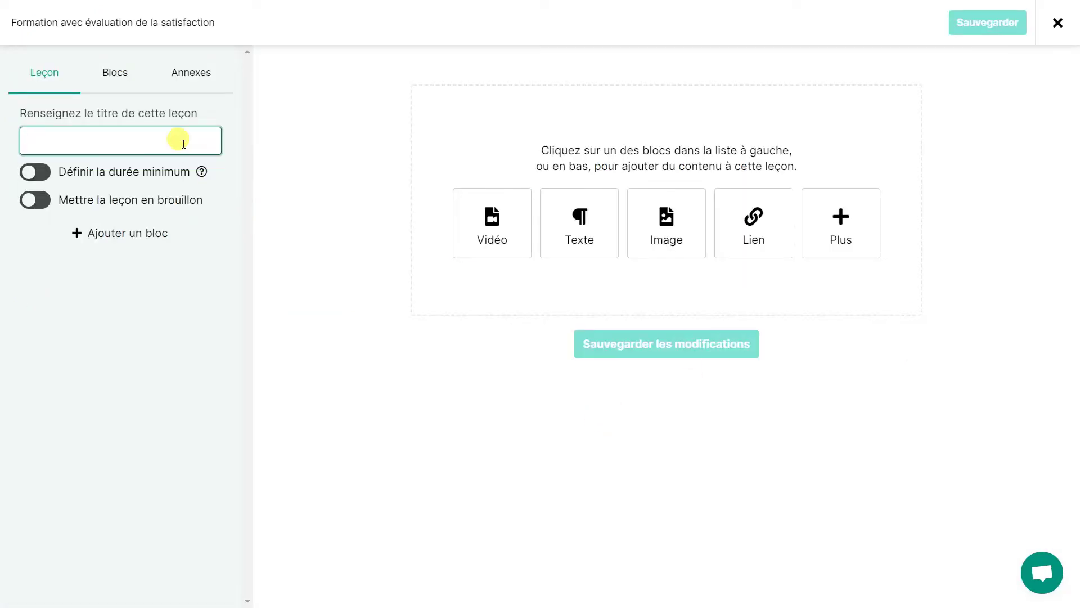
{"action": "type", "text": "Ev"}
{"action": "key", "text": "BackSpace"}
{"action": "key", "text": "BackSpace"}
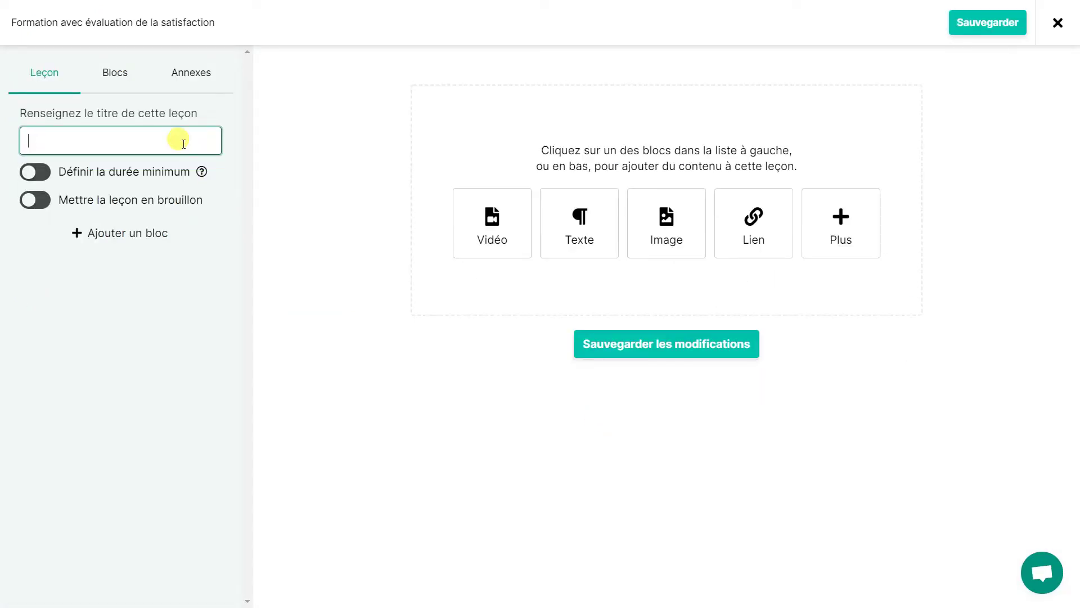
{"action": "type", "text": "Evaluation "}
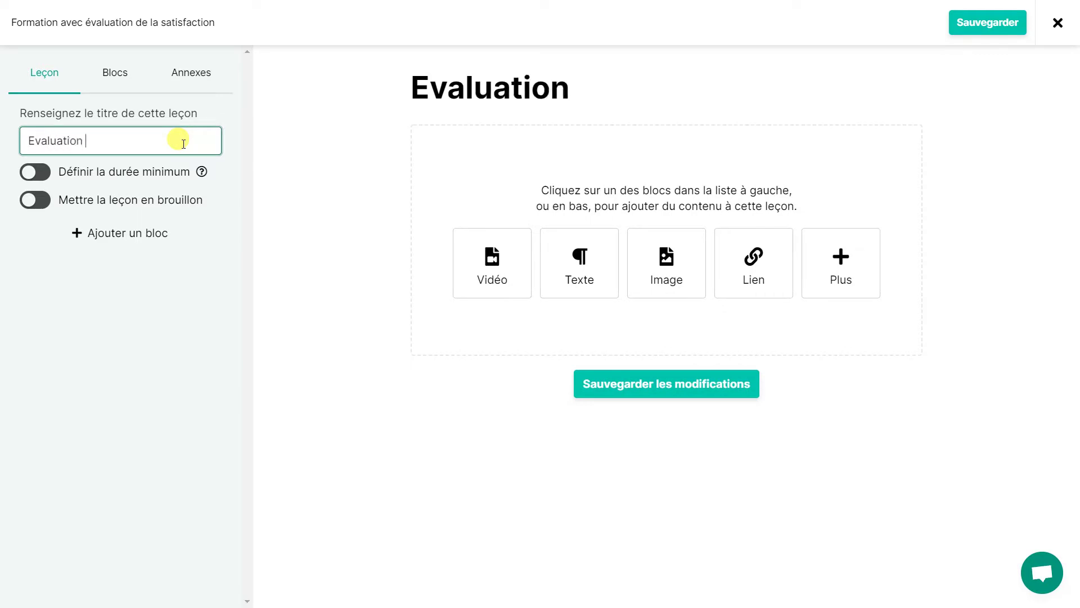
{"action": "type", "text": "à chaud "}
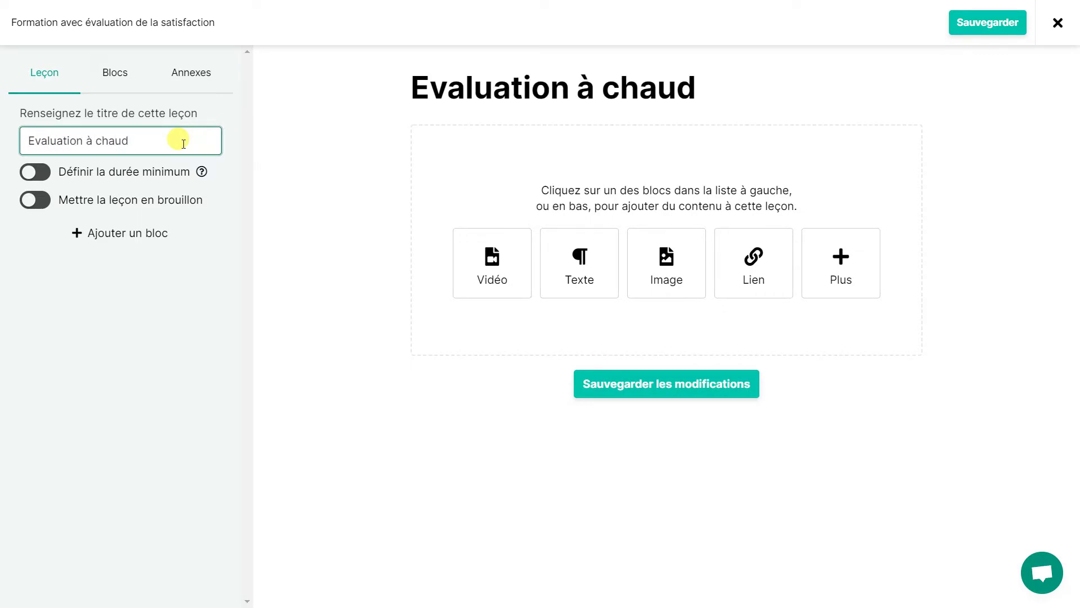
{"action": "type", "text": "de la formation"}
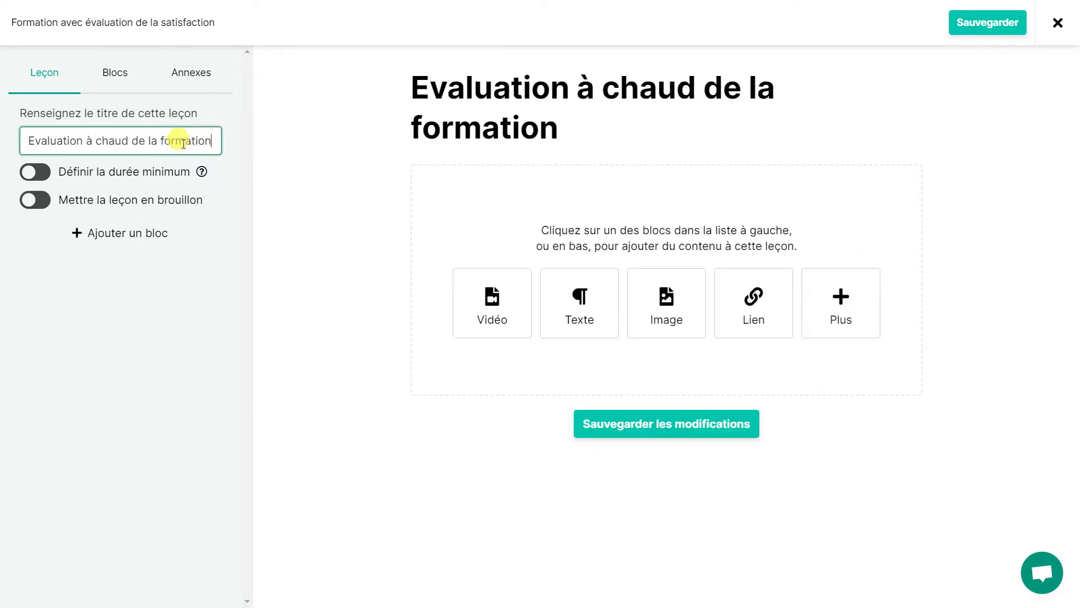
{"action": "key", "text": "Return"}
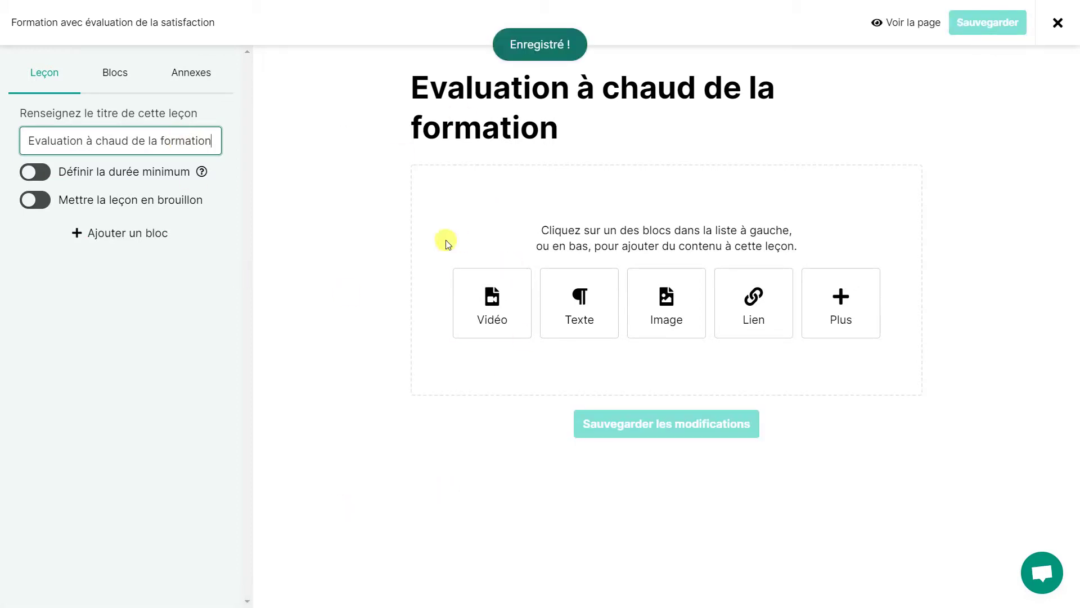
{"action": "left_click", "coordinate": [1059, 22]}
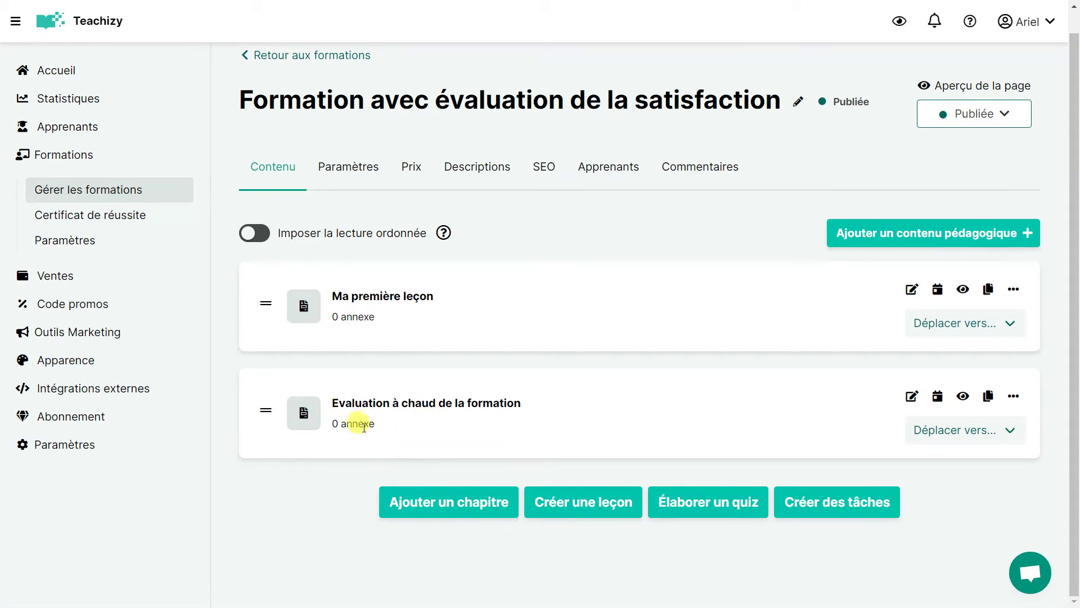
{"action": "left_click", "coordinate": [415, 403]}
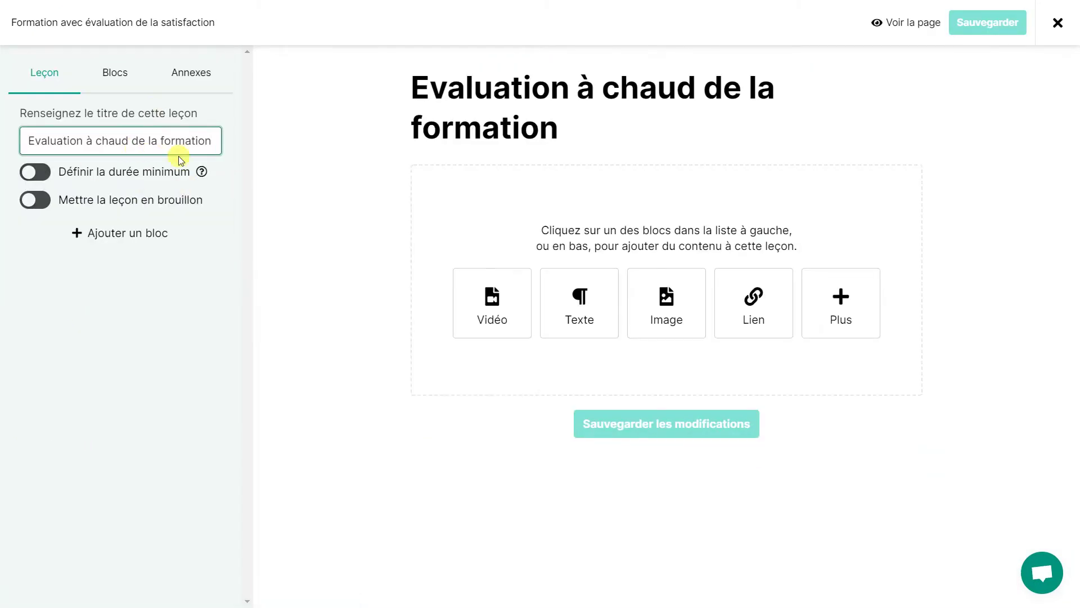
{"action": "left_click", "coordinate": [138, 235]}
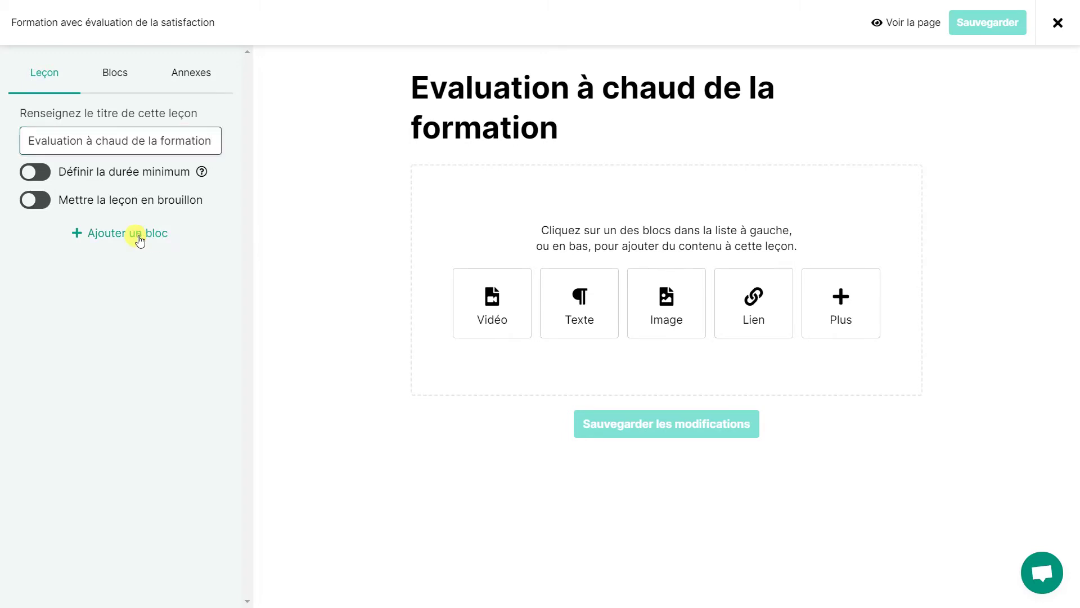
{"action": "type", "text": "google for"}
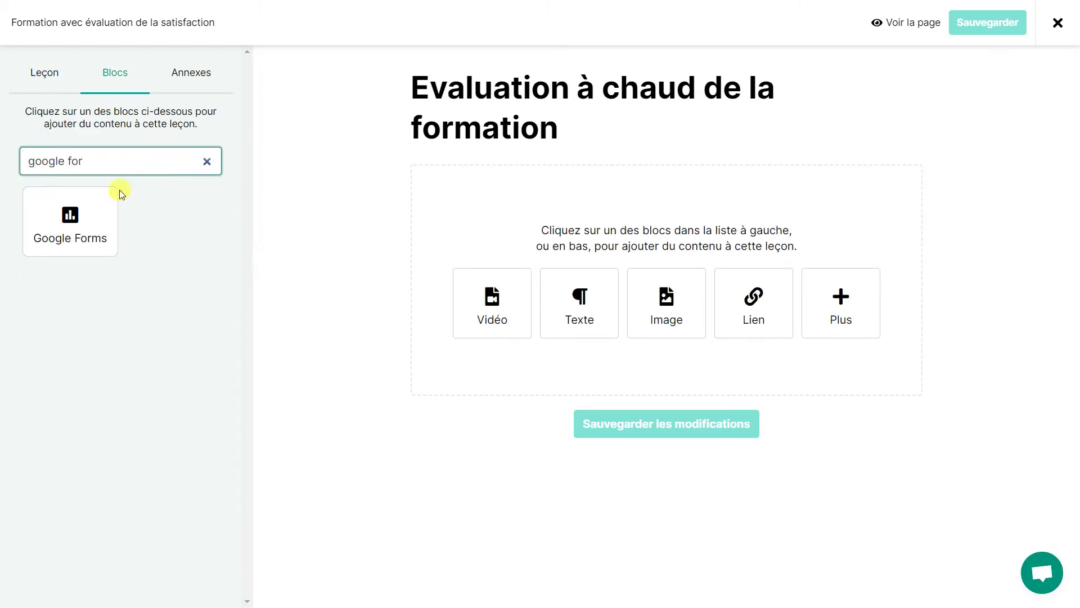
{"action": "left_click", "coordinate": [66, 216]}
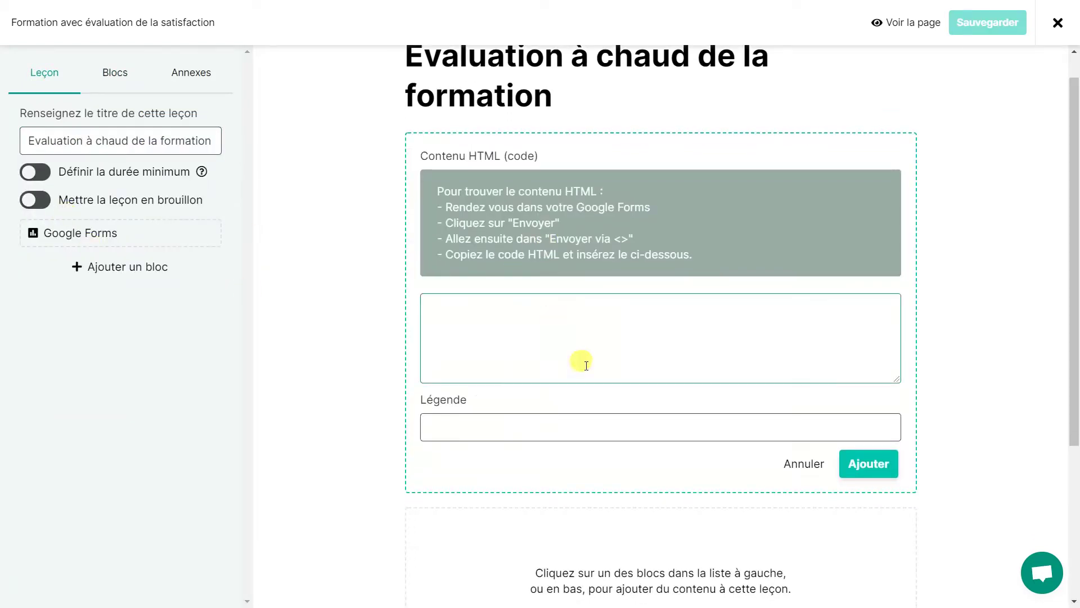
{"action": "left_click", "coordinate": [550, 304]}
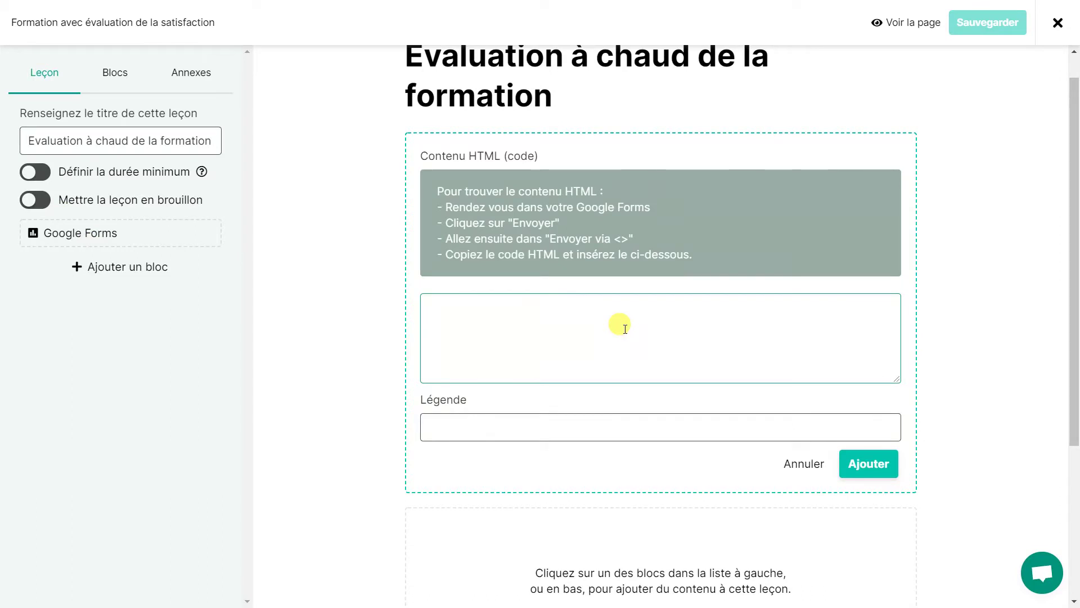
{"action": "scroll", "coordinate": [625, 328], "scroll_direction": "up", "scroll_amount": 1}
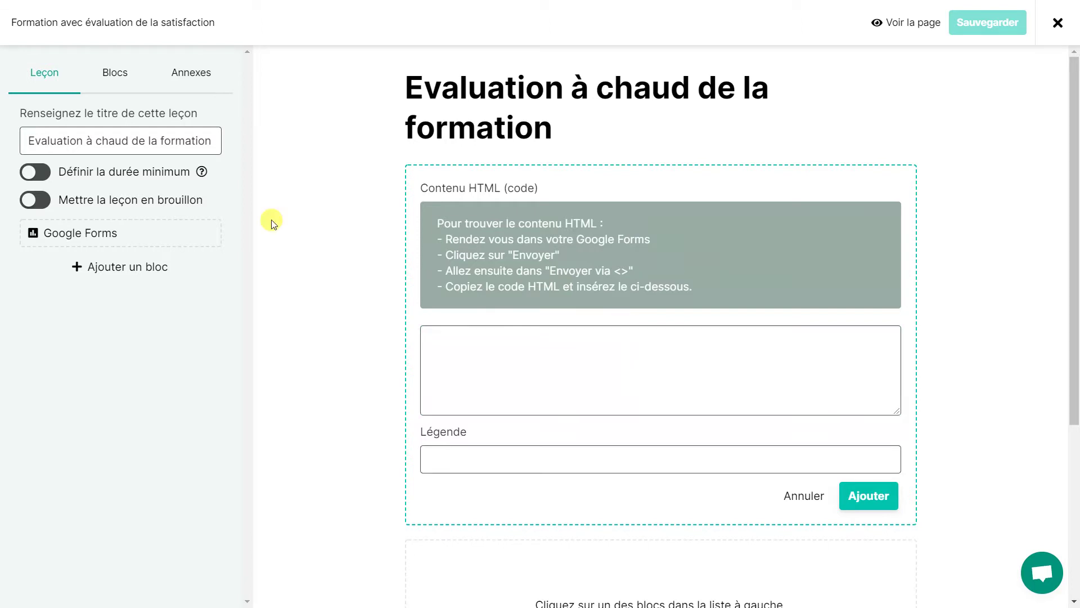
{"action": "left_click", "coordinate": [799, 497]}
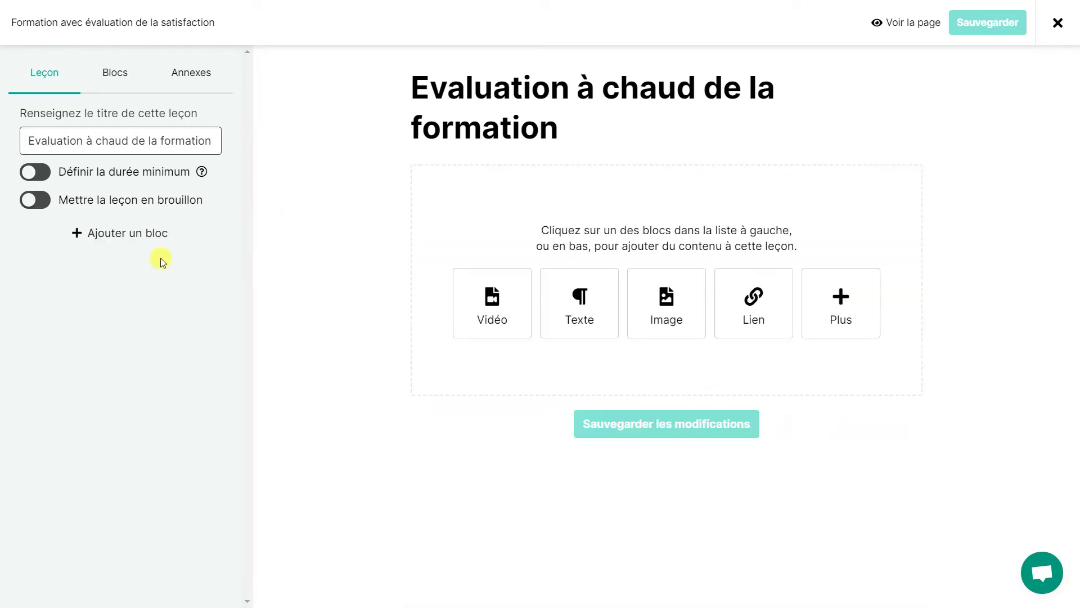
{"action": "left_click", "coordinate": [124, 239]}
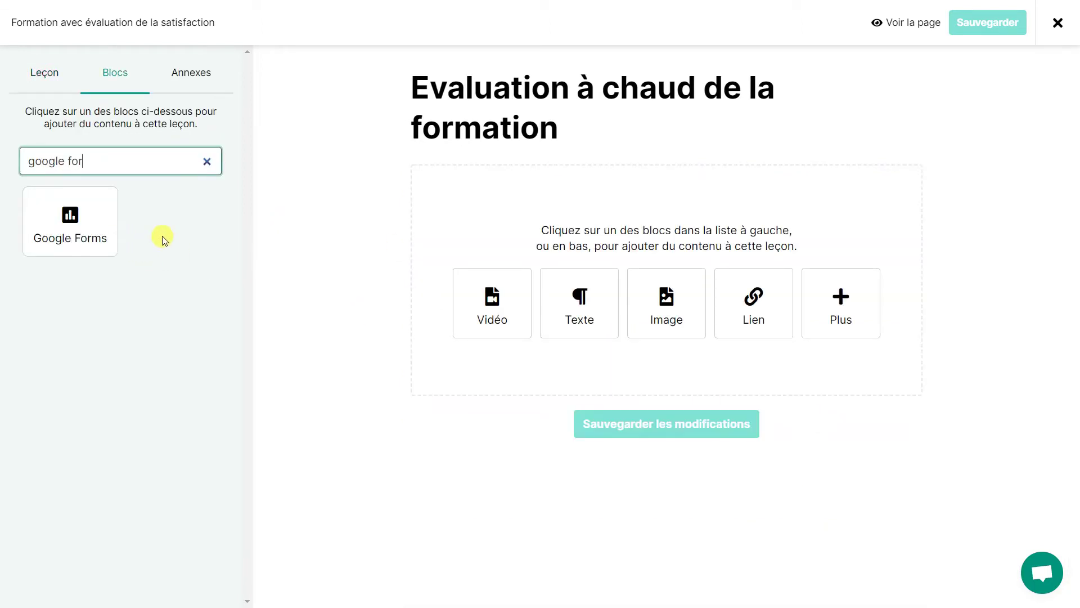
{"action": "key", "text": "ctrl+a"}
{"action": "key", "text": "BackSpace"}
{"action": "type", "text": "ht"}
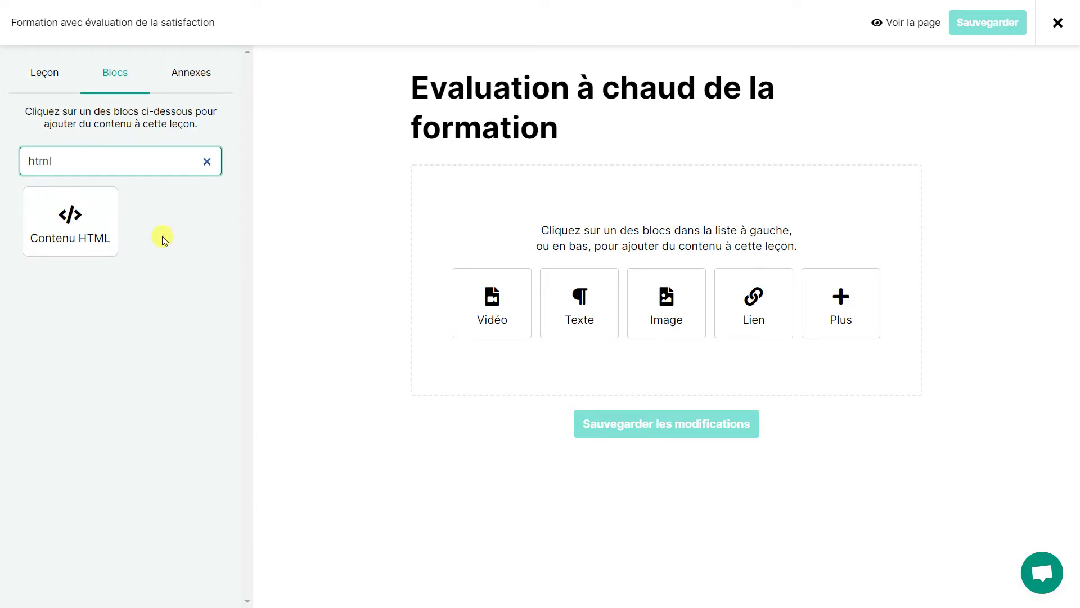
{"action": "left_click", "coordinate": [79, 213]}
{"action": "left_click", "coordinate": [57, 204]}
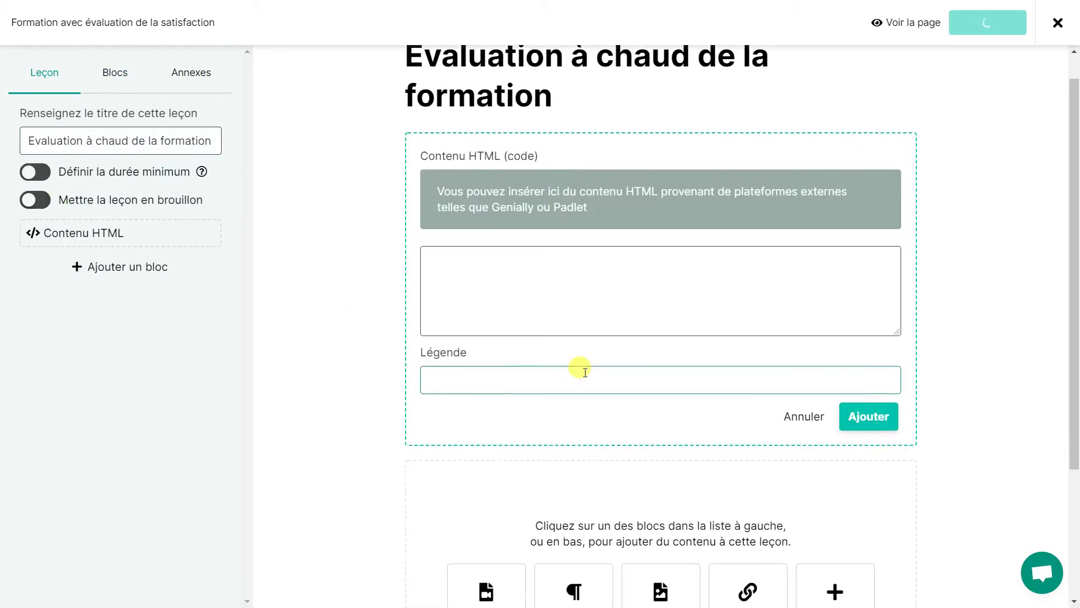
{"action": "left_click", "coordinate": [481, 257]}
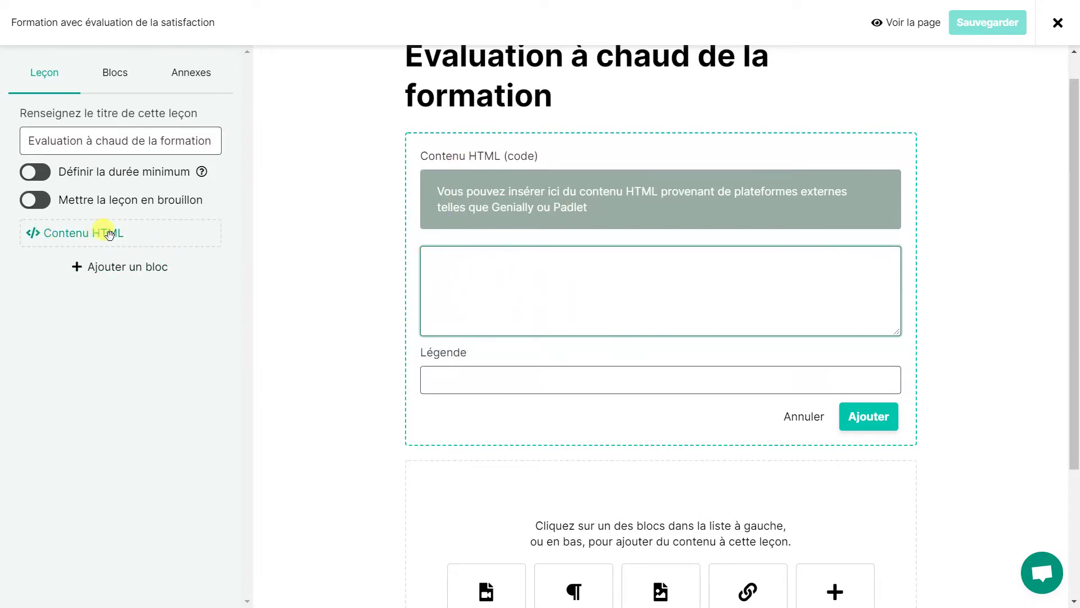
{"action": "left_click", "coordinate": [799, 416]}
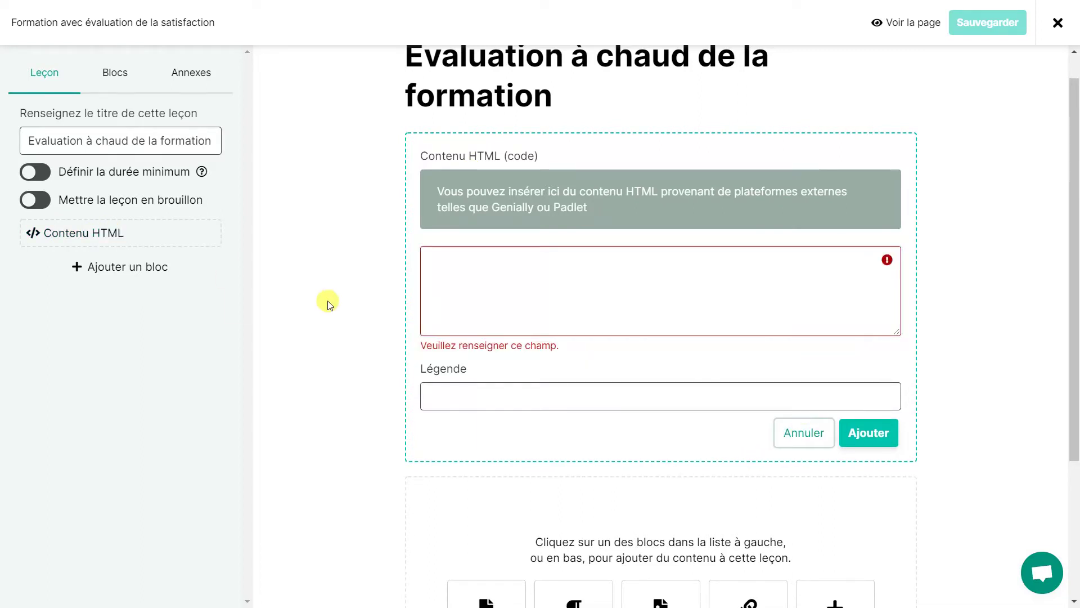
{"action": "left_click", "coordinate": [811, 437]}
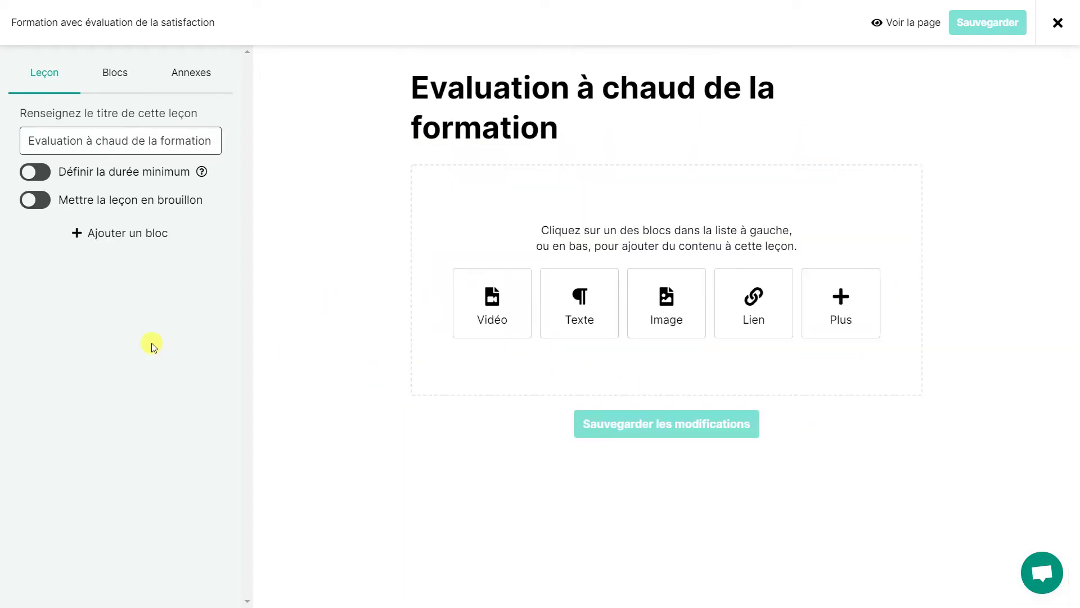
Search the content blocks for "google" and add a Google Forms block to the lesson
{"action": "left_click", "coordinate": [135, 232]}
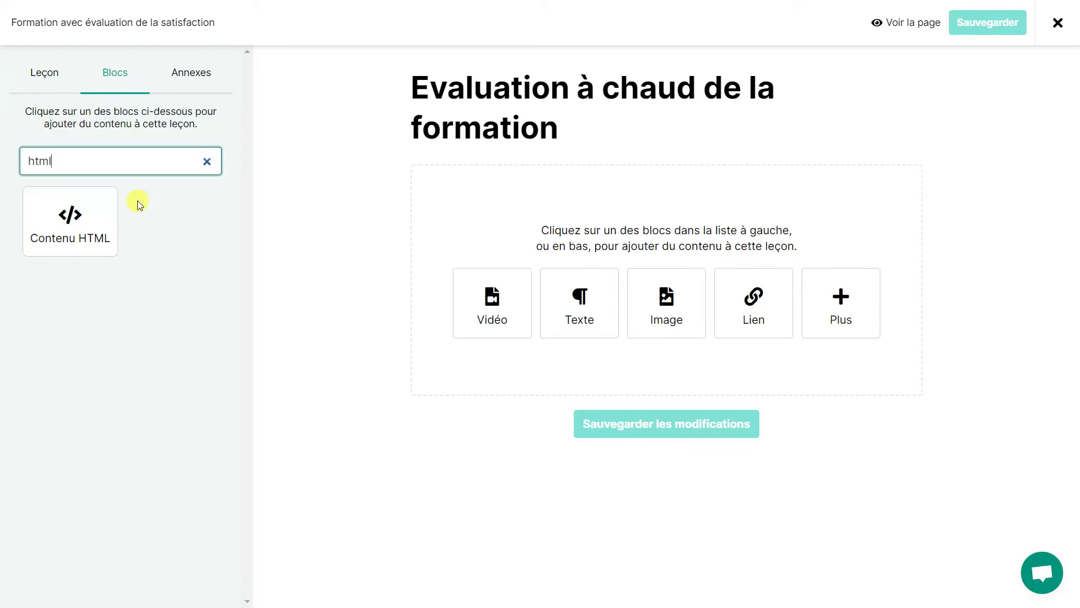
{"action": "double_click", "coordinate": [116, 164]}
{"action": "type", "text": "google"}
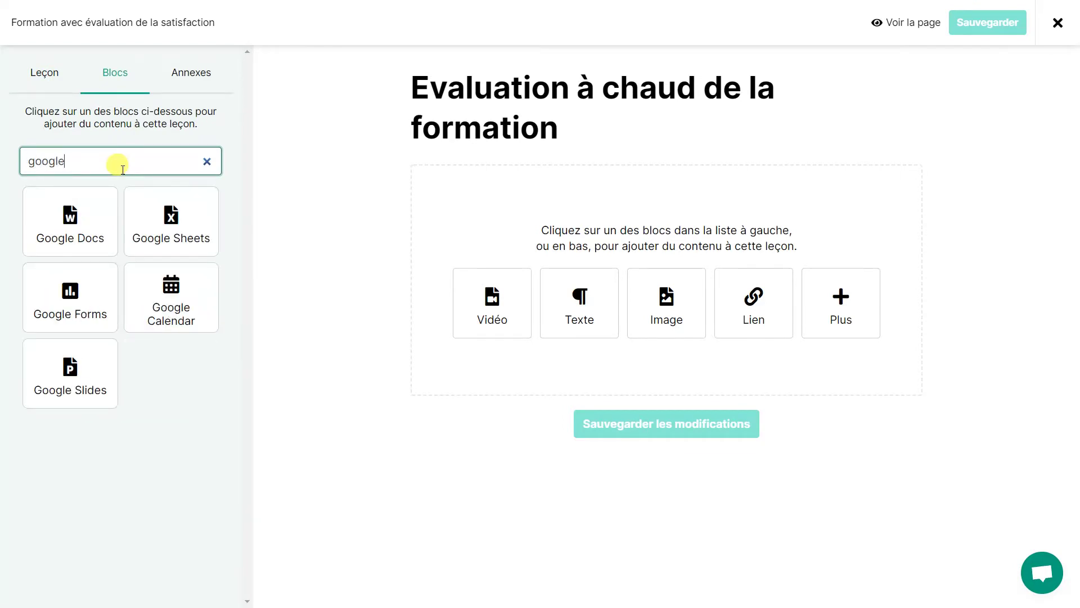
{"action": "left_click", "coordinate": [59, 301]}
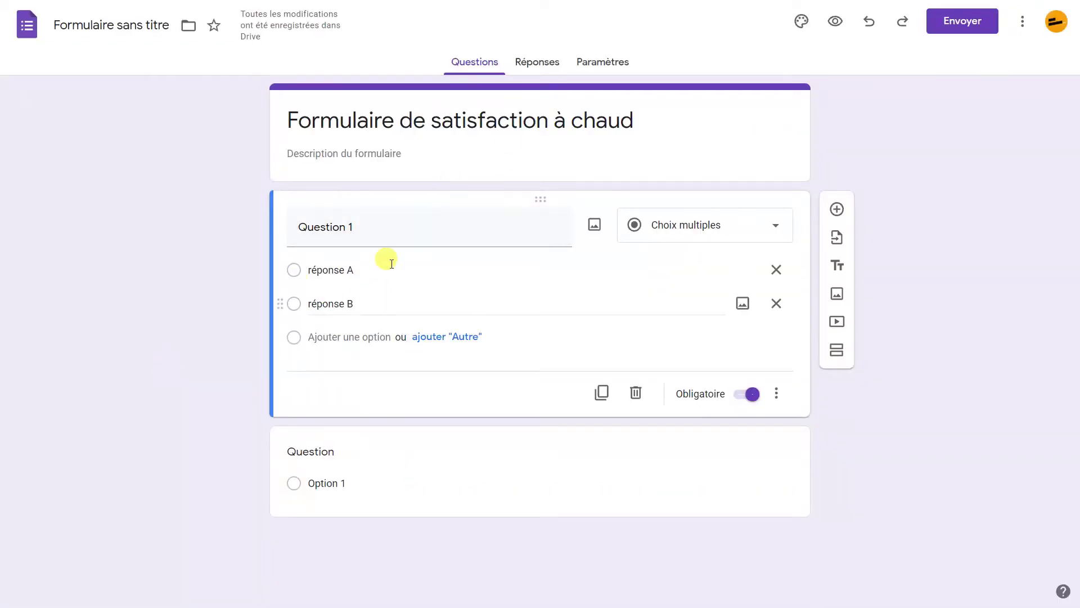
In Google Forms, examine the question types offered for Question 1 of the satisfaction form and the blank second question
{"action": "left_click", "coordinate": [707, 228]}
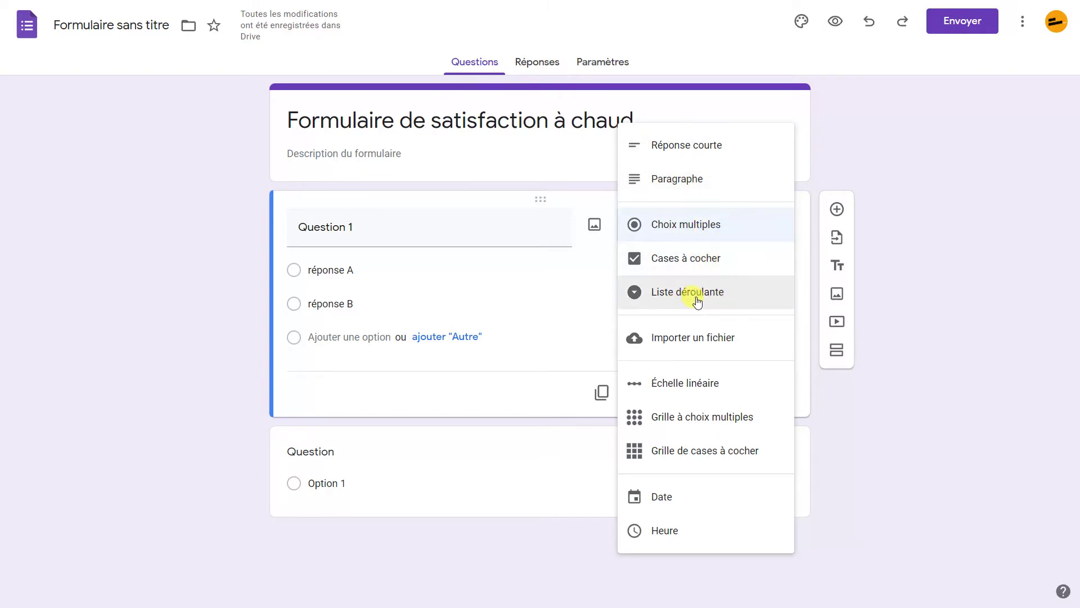
{"action": "left_click", "coordinate": [575, 288]}
{"action": "left_click", "coordinate": [577, 298]}
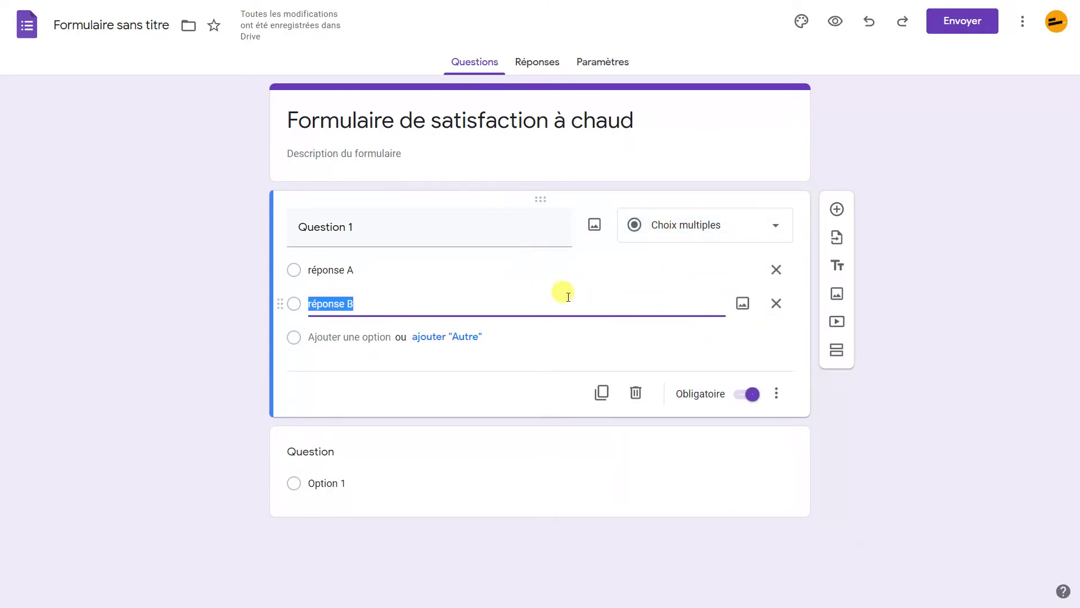
{"action": "left_click", "coordinate": [691, 237]}
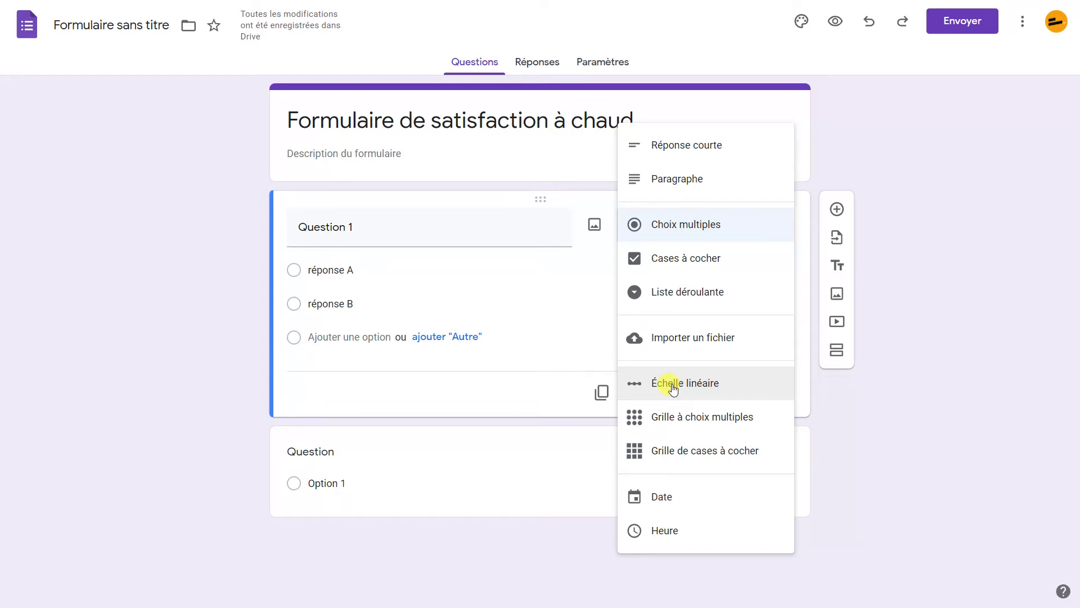
{"action": "left_click", "coordinate": [450, 388]}
{"action": "left_click", "coordinate": [631, 470]}
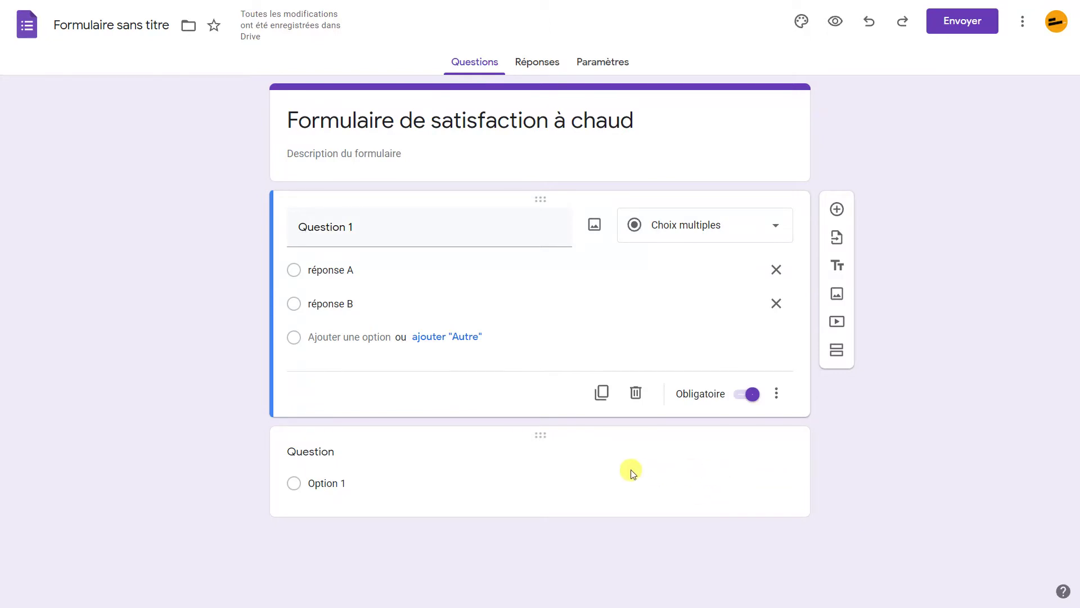
{"action": "left_click", "coordinate": [733, 485]}
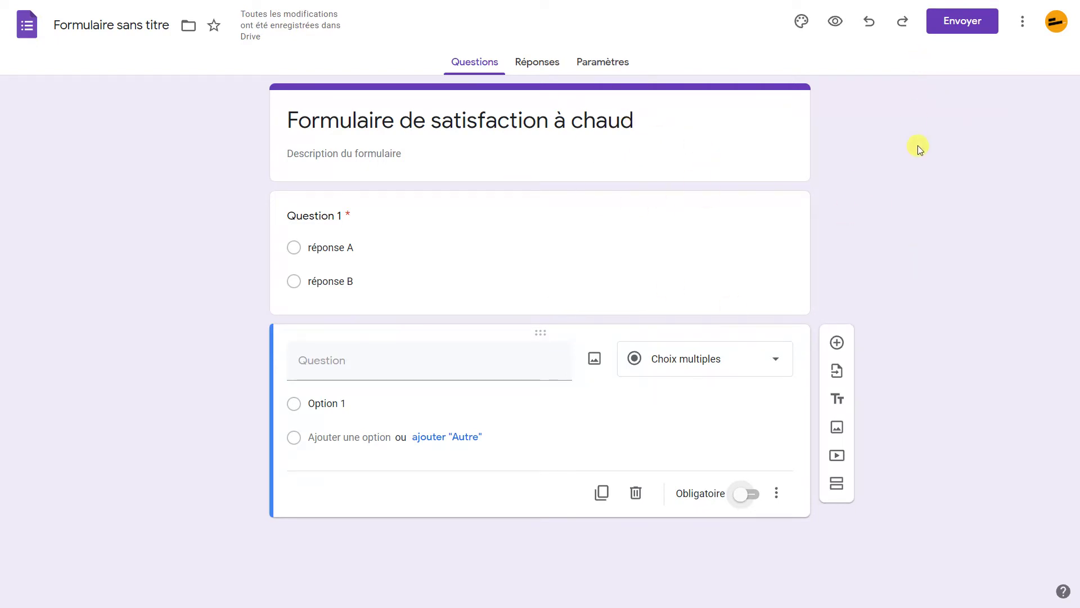
Copy the HTML embed code of the "Formulaire de satisfaction à chaud" form from its sending options
{"action": "left_click", "coordinate": [950, 21]}
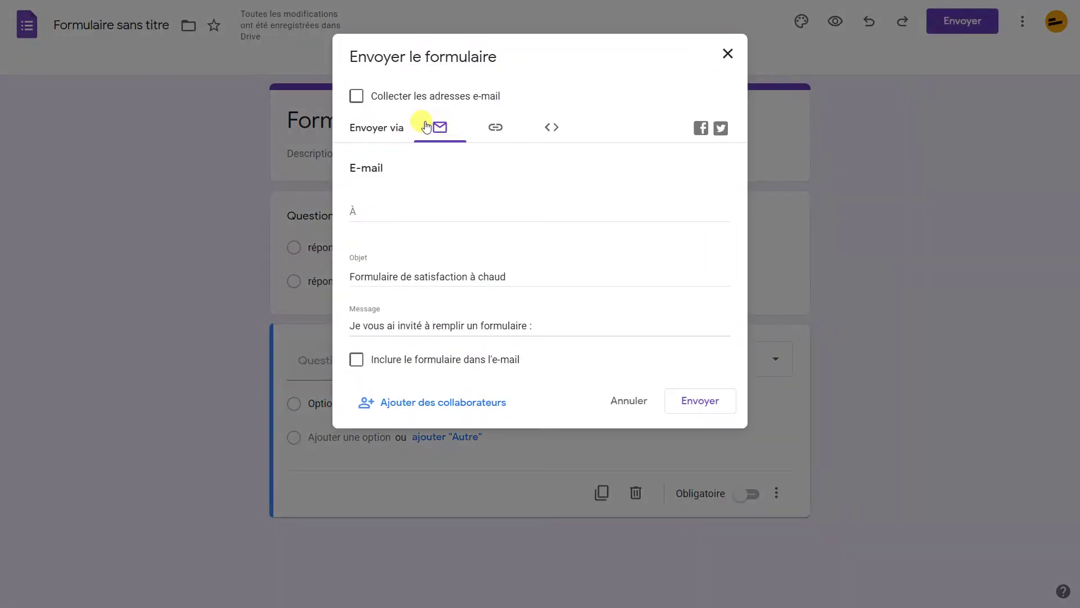
{"action": "left_click", "coordinate": [495, 128]}
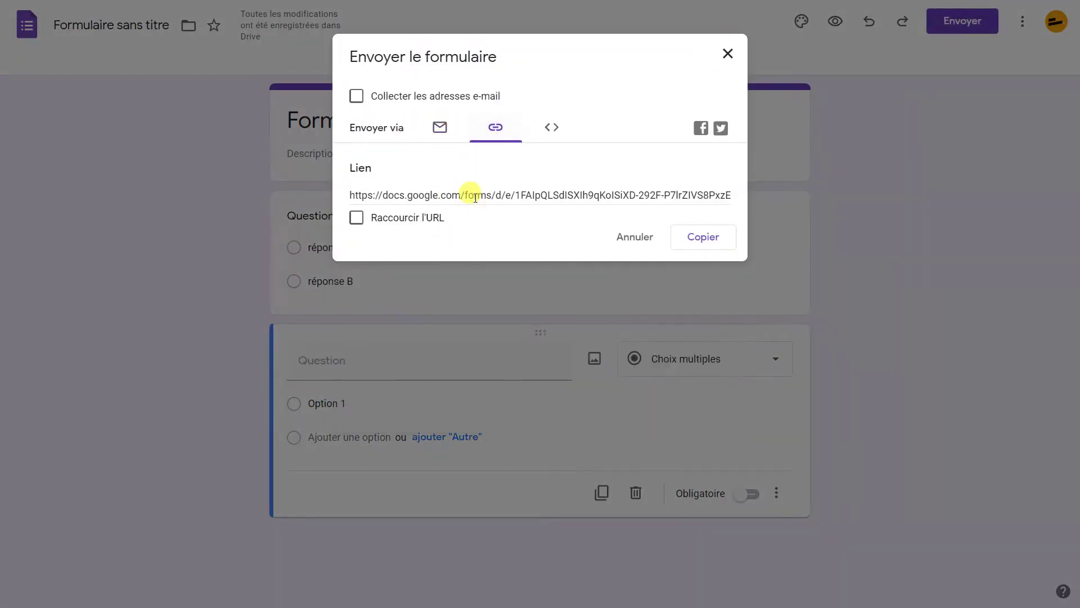
{"action": "left_click", "coordinate": [553, 128]}
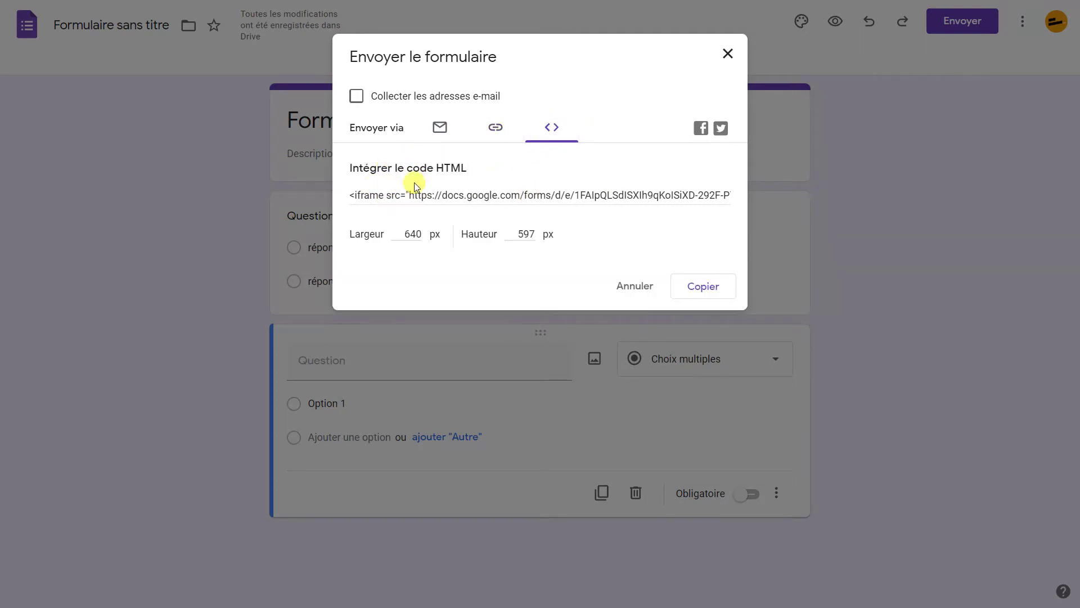
{"action": "left_click", "coordinate": [430, 192]}
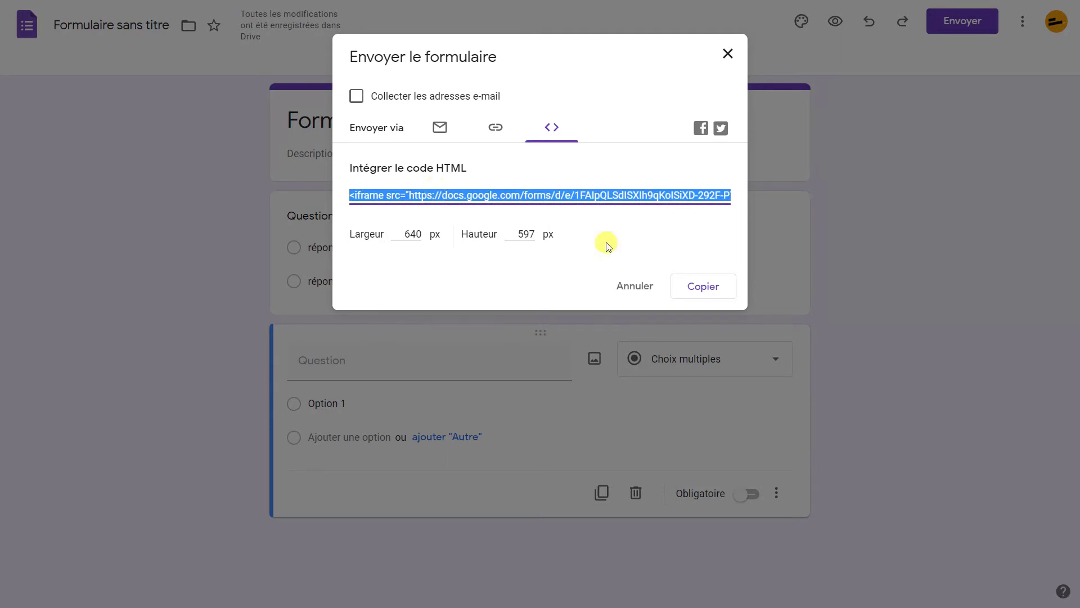
{"action": "left_click", "coordinate": [710, 285]}
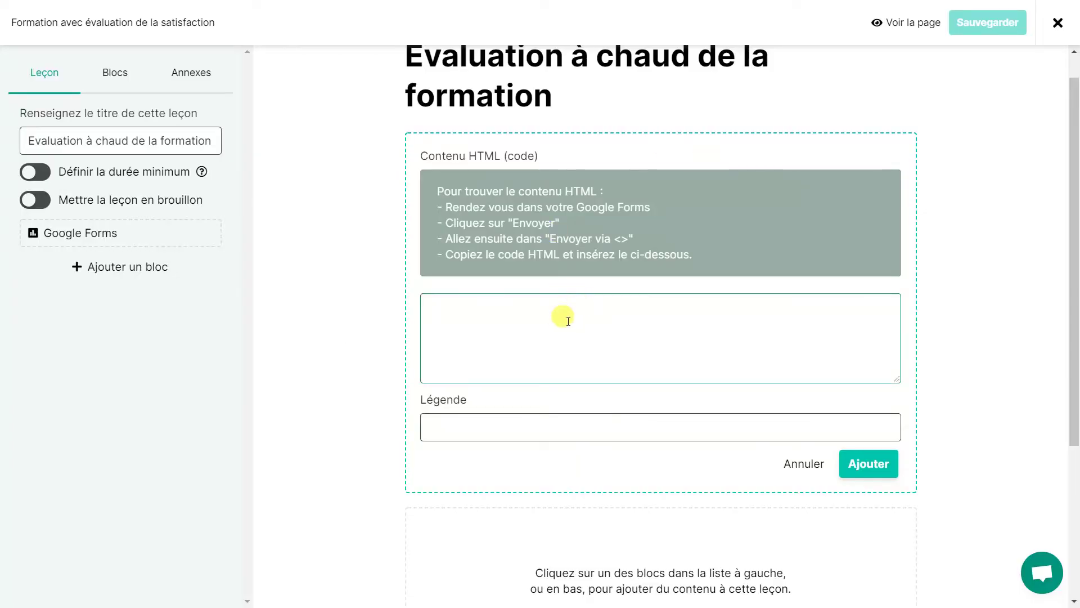
Paste the form's HTML embed code into the Google Forms block, caption it "Mon formulaire d'évaluation", and add it to the lesson
{"action": "left_click", "coordinate": [563, 322]}
{"action": "type", "text": "<iframe src=\"https://docs.google.com/forms/d/e/1FAIpQLSdISXIh9qKolSiXD-292F-P7lrZIVS8PxzEutJhmdrzsgewCg/viewform?embedded=true\" width=\"640\" height=\"597\" frameborder=\"0\" marginheight=\"0\" marginwidth=\"0\">Chargement…</iframe>"}
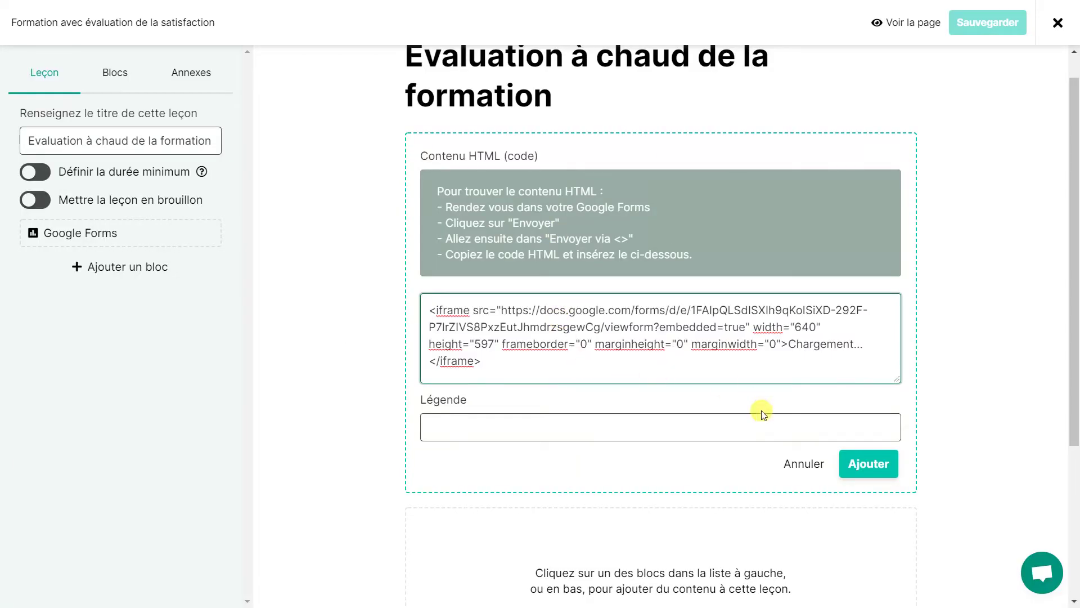
{"action": "left_click", "coordinate": [782, 426]}
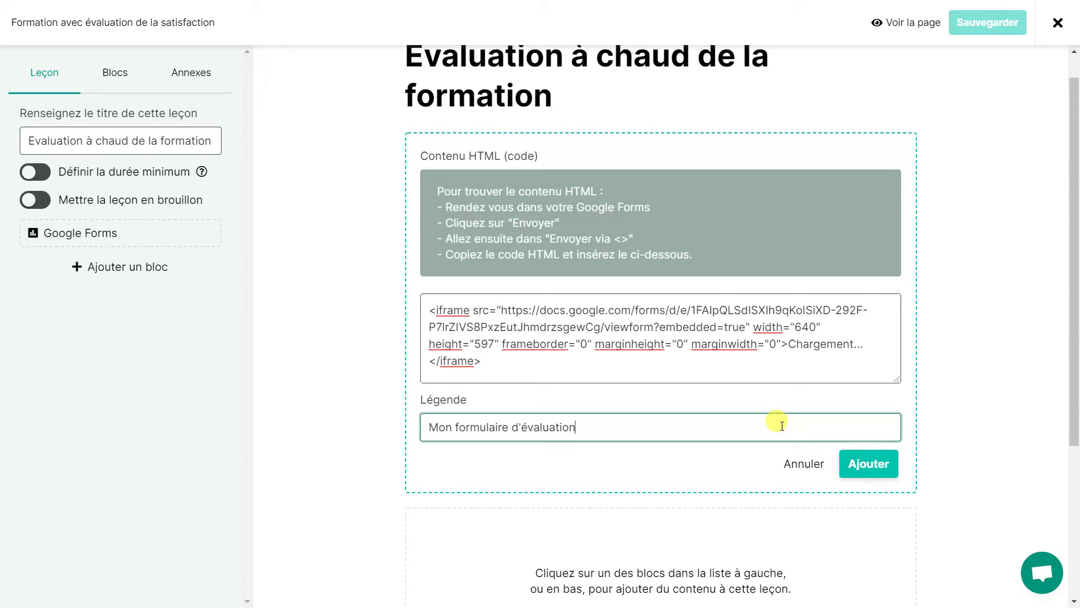
{"action": "key", "text": "Return"}
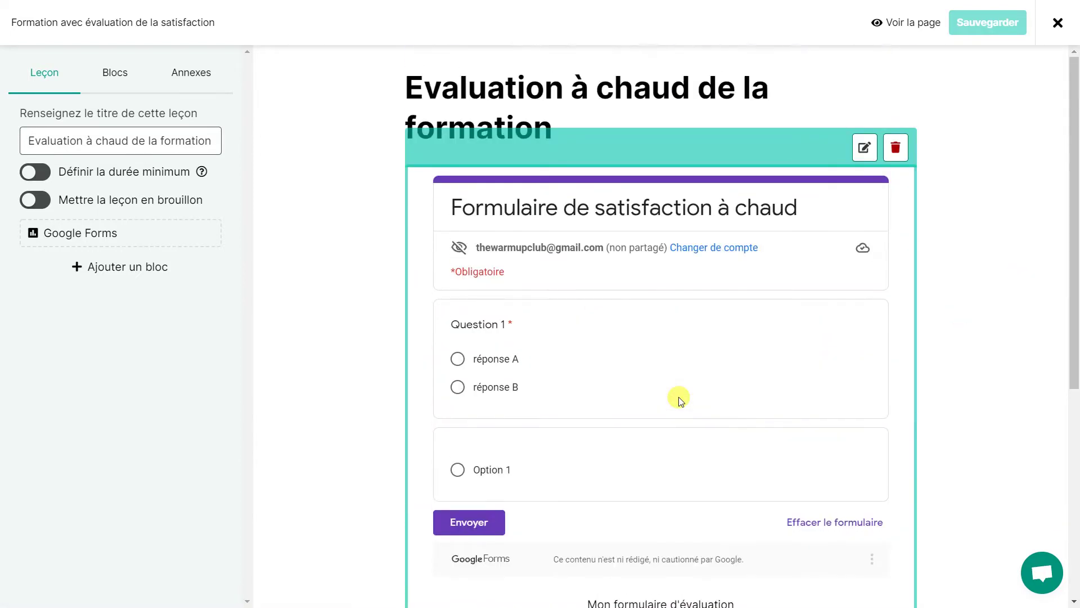
{"action": "scroll", "coordinate": [745, 344], "scroll_direction": "down", "scroll_amount": 1}
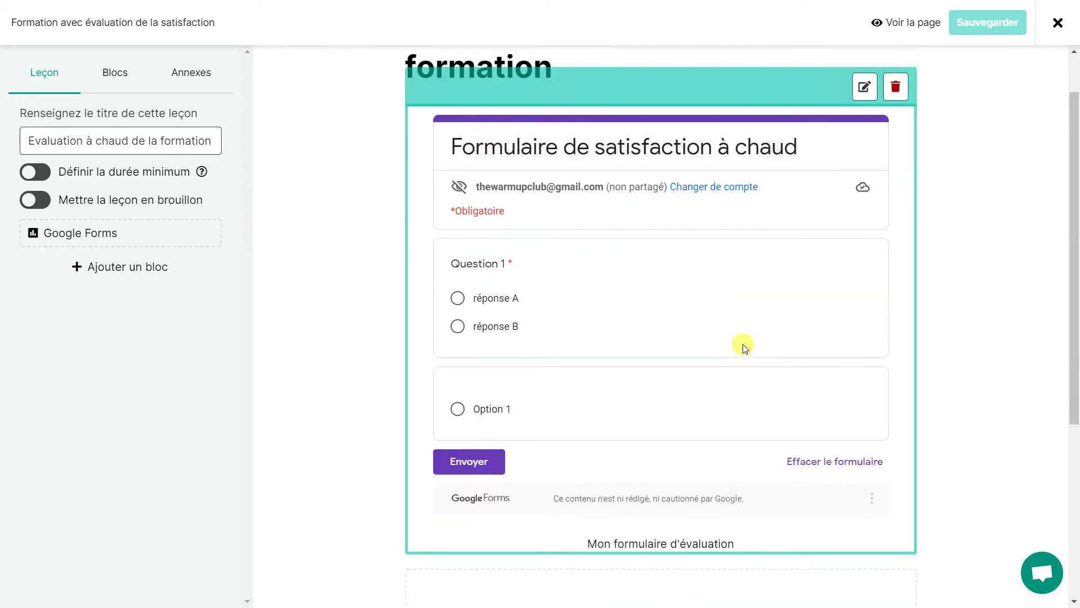
{"action": "scroll", "coordinate": [745, 345], "scroll_direction": "down", "scroll_amount": 5}
{"action": "scroll", "coordinate": [743, 345], "scroll_direction": "up", "scroll_amount": 6}
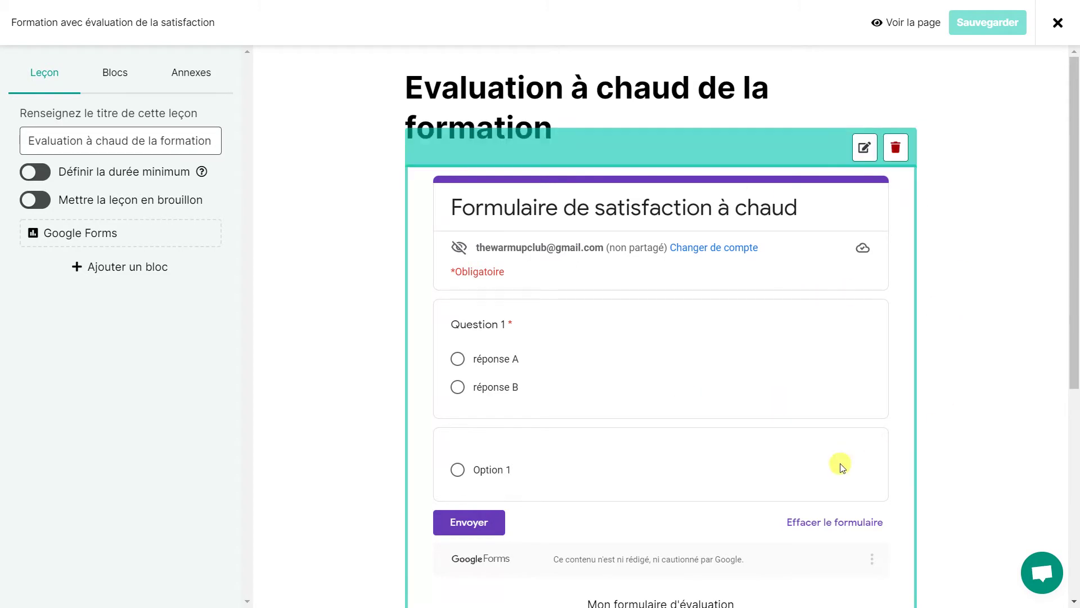
Close the lesson editor and open the "Email de fin de formation" template among the marketing emails
{"action": "left_click", "coordinate": [1058, 22]}
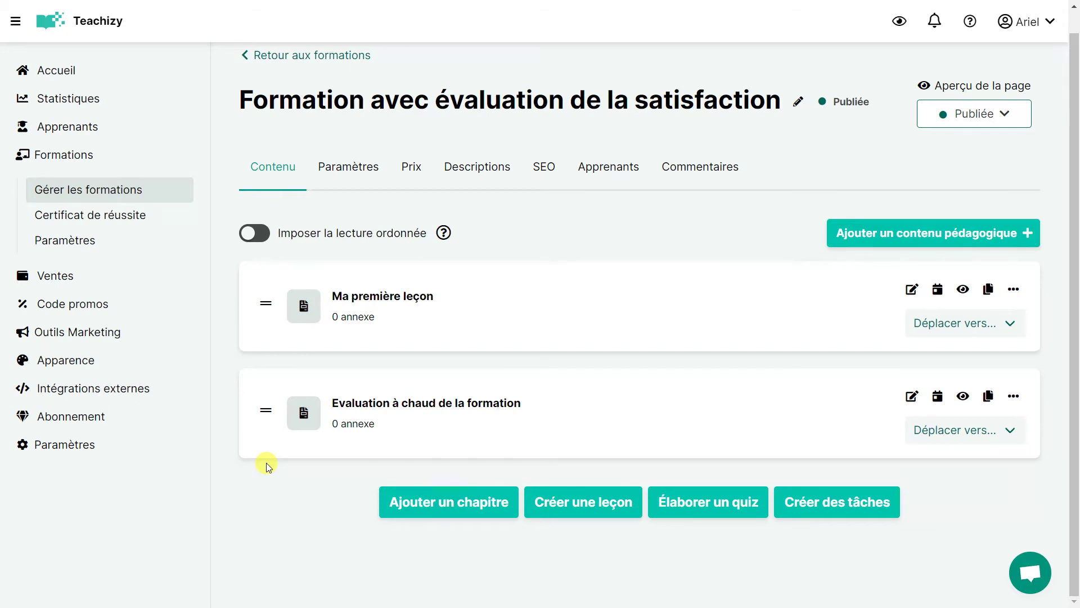
{"action": "scroll", "coordinate": [265, 462], "scroll_direction": "up", "scroll_amount": 1}
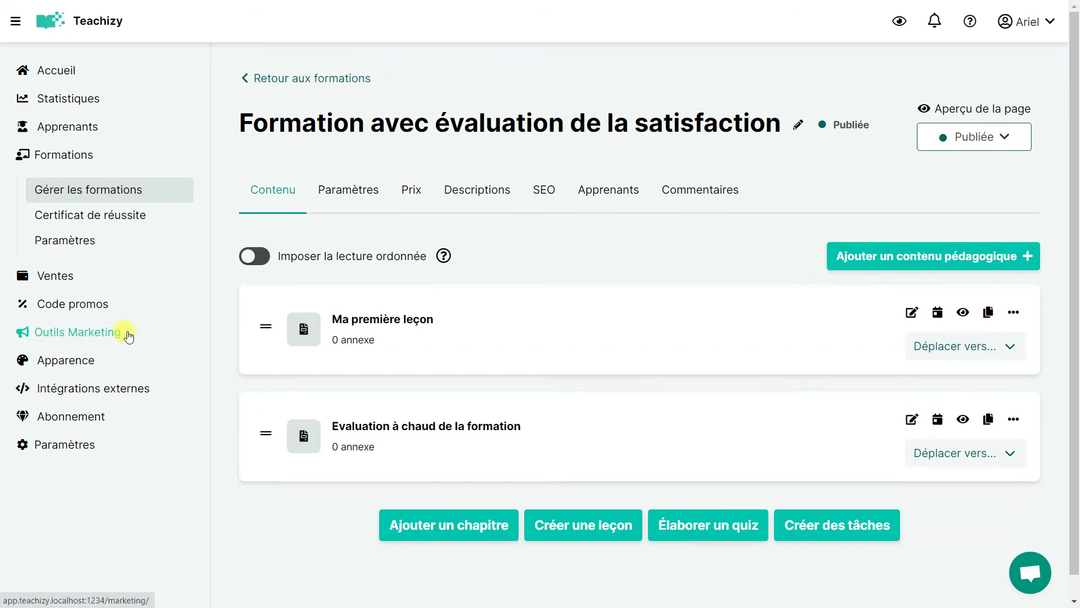
{"action": "left_click", "coordinate": [85, 335]}
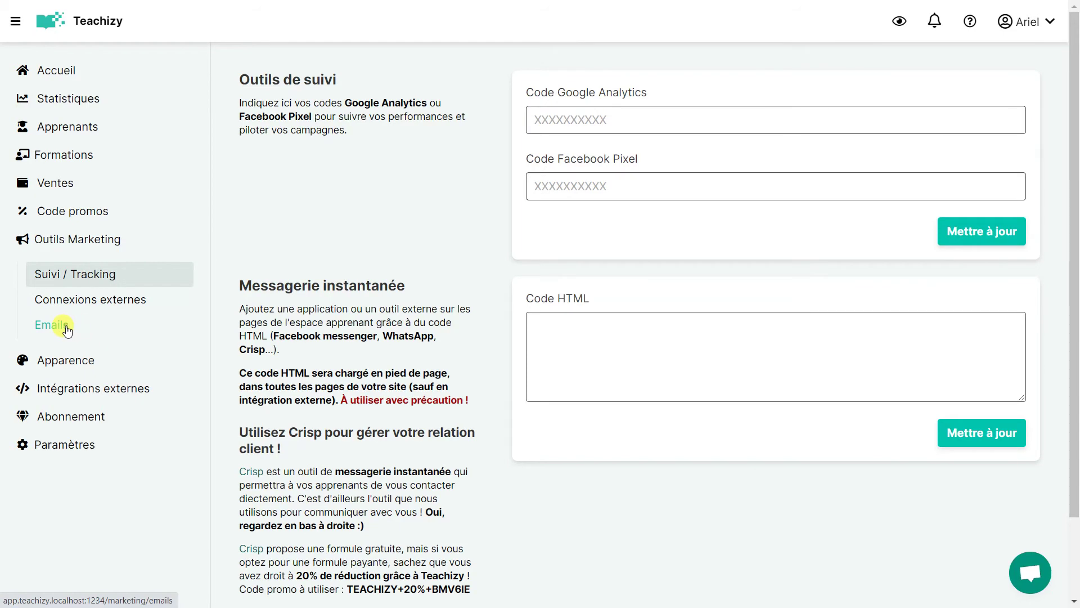
{"action": "left_click", "coordinate": [67, 329]}
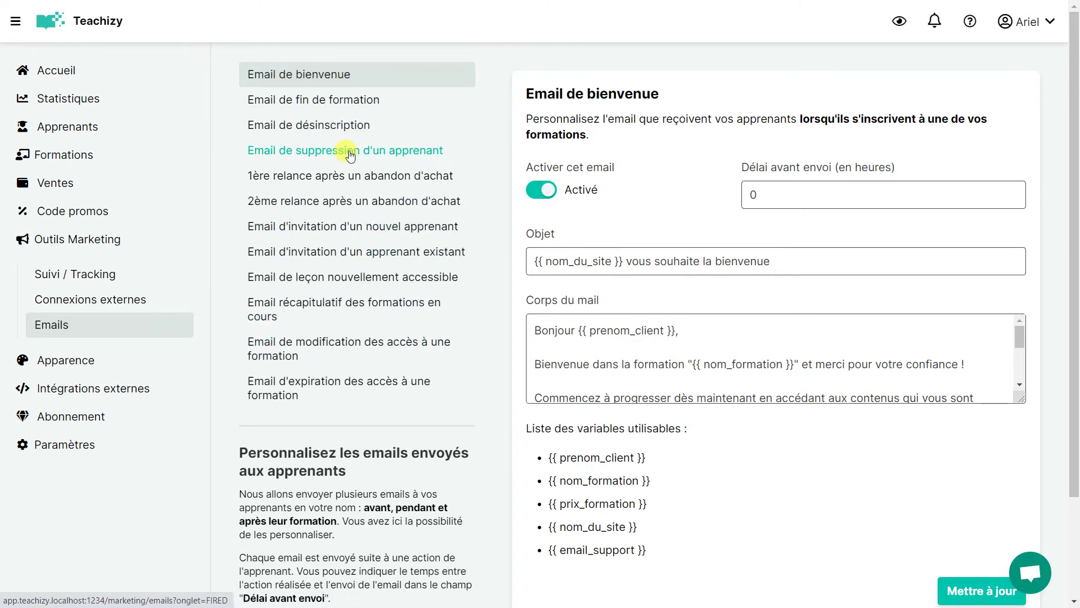
{"action": "left_click", "coordinate": [294, 105]}
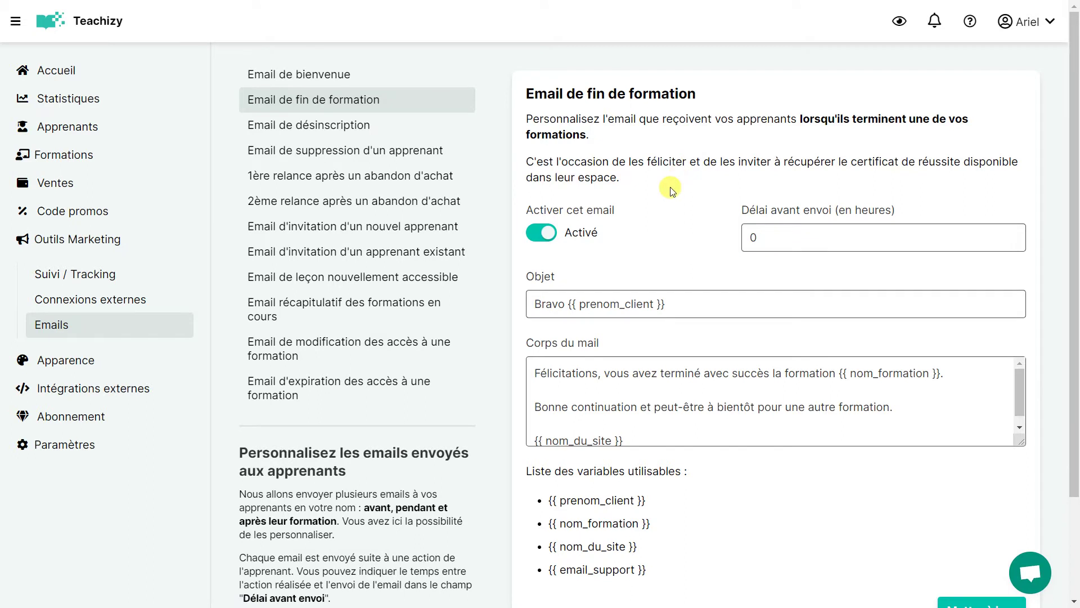
Enlarge the message body field of the end-of-course email to show its whole text, and review that text
{"action": "left_click", "coordinate": [768, 307]}
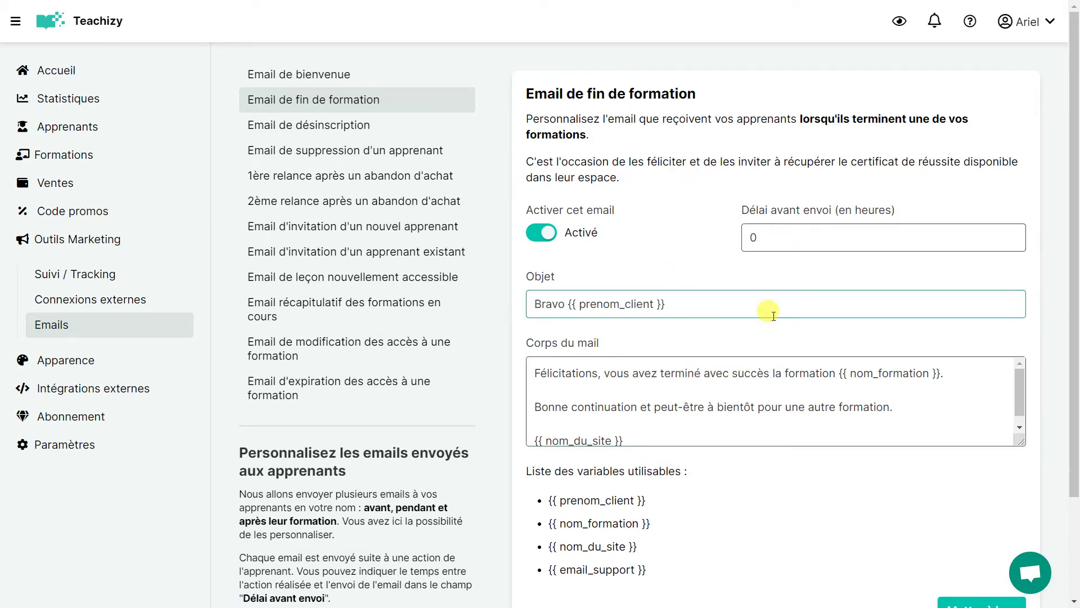
{"action": "left_click", "coordinate": [740, 380]}
{"action": "left_click", "coordinate": [995, 435]}
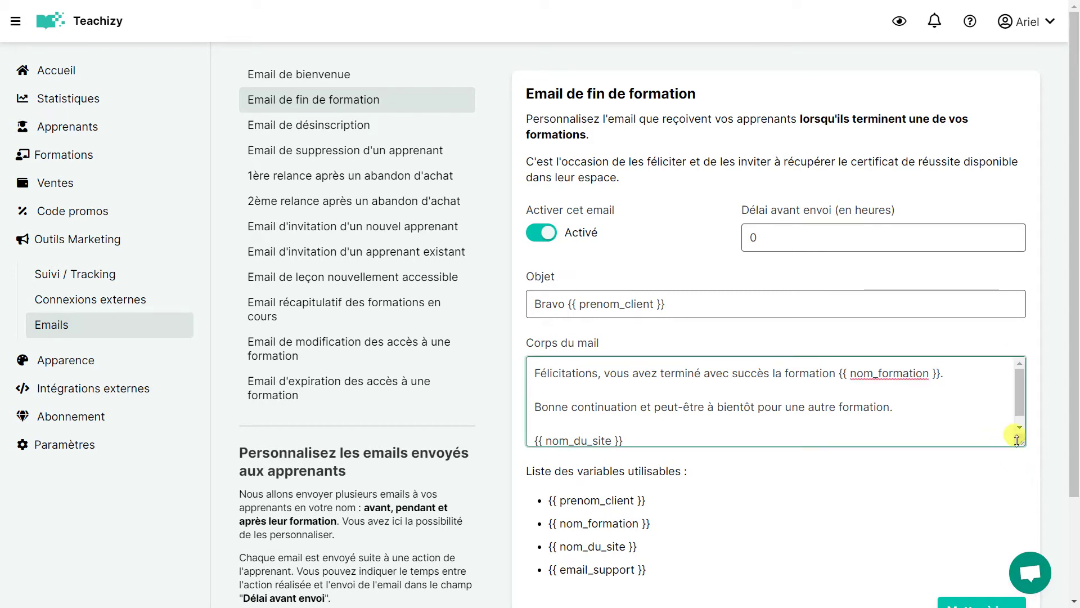
{"action": "left_click_drag", "start_coordinate": [1017, 436], "coordinate": [993, 515]}
{"action": "scroll", "coordinate": [815, 454], "scroll_direction": "down", "scroll_amount": 2}
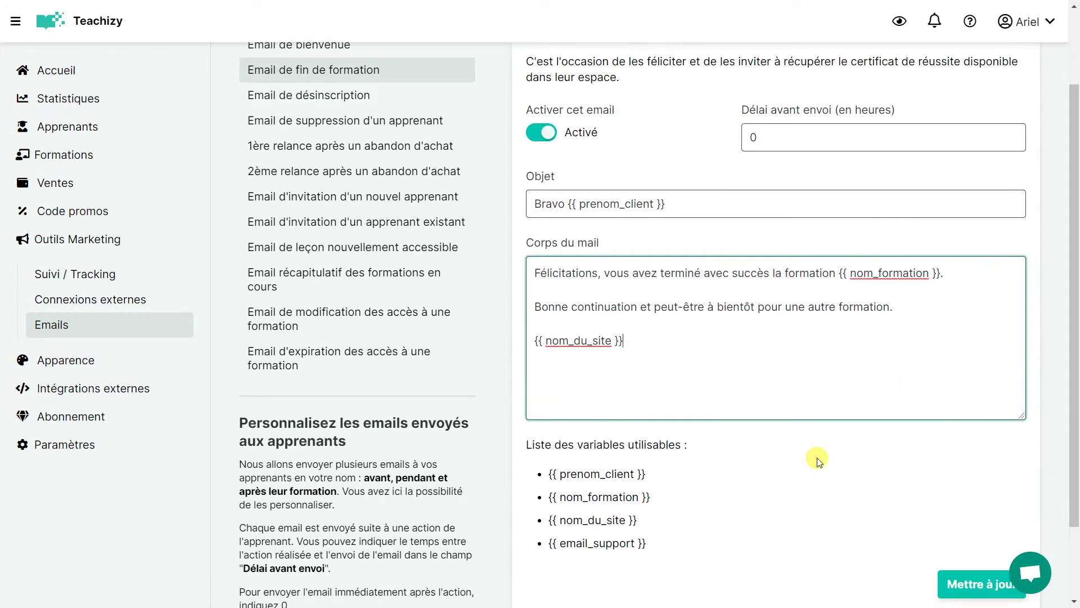
{"action": "left_click_drag", "start_coordinate": [624, 342], "coordinate": [537, 271]}
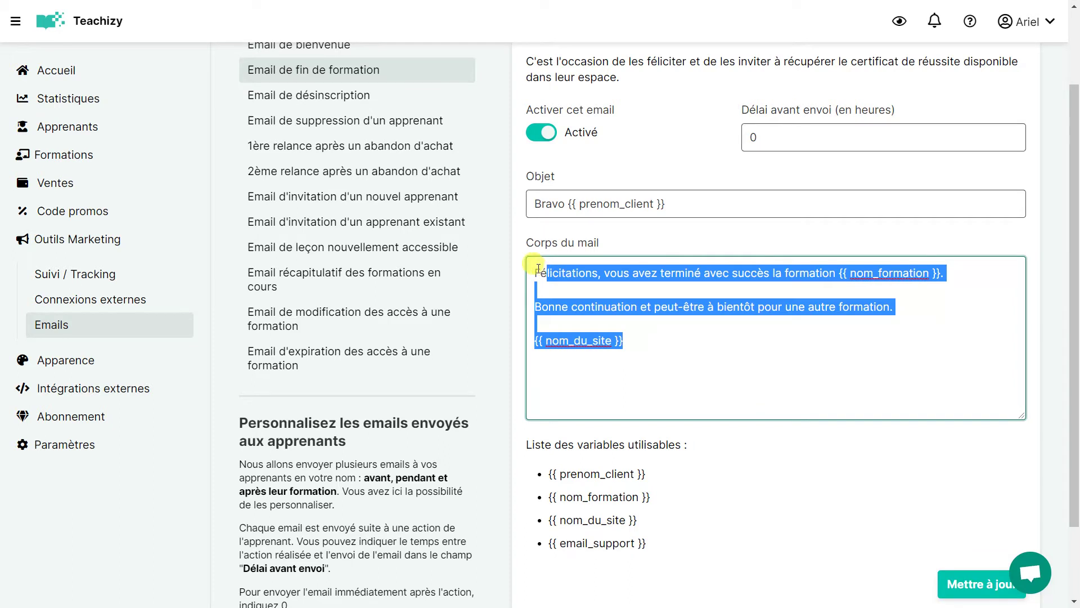
{"action": "left_click", "coordinate": [537, 268]}
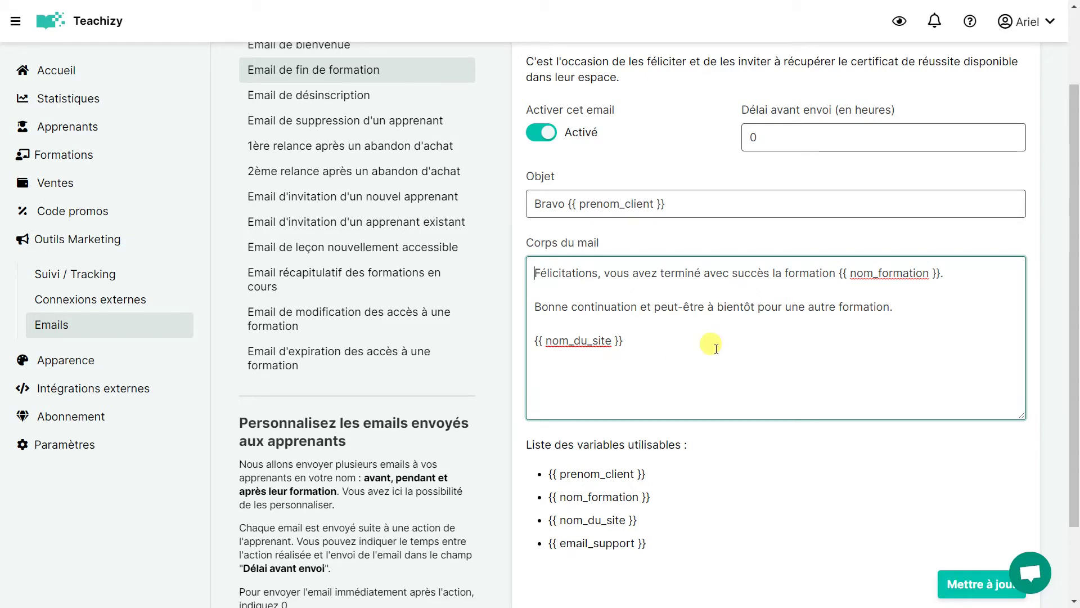
{"action": "key", "text": "ctrl+a"}
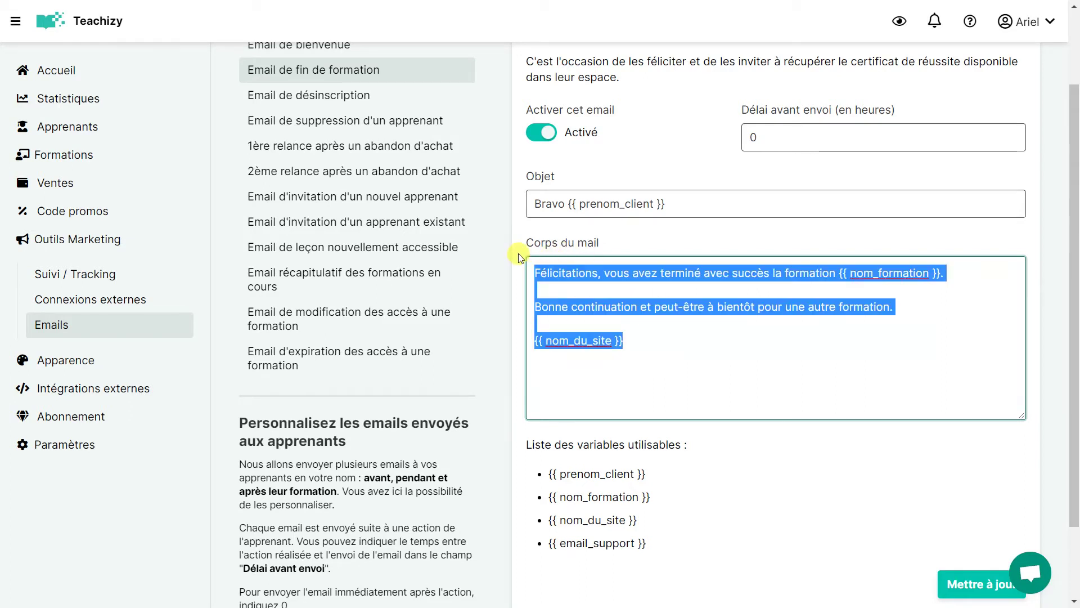
Below the congratulations sentence in the email body, add the line "Pouvez-vous nous dire ce que vous avez pensez de la formation :"
{"action": "left_click", "coordinate": [835, 288]}
{"action": "key", "text": "Return"}
{"action": "key", "text": "Return"}
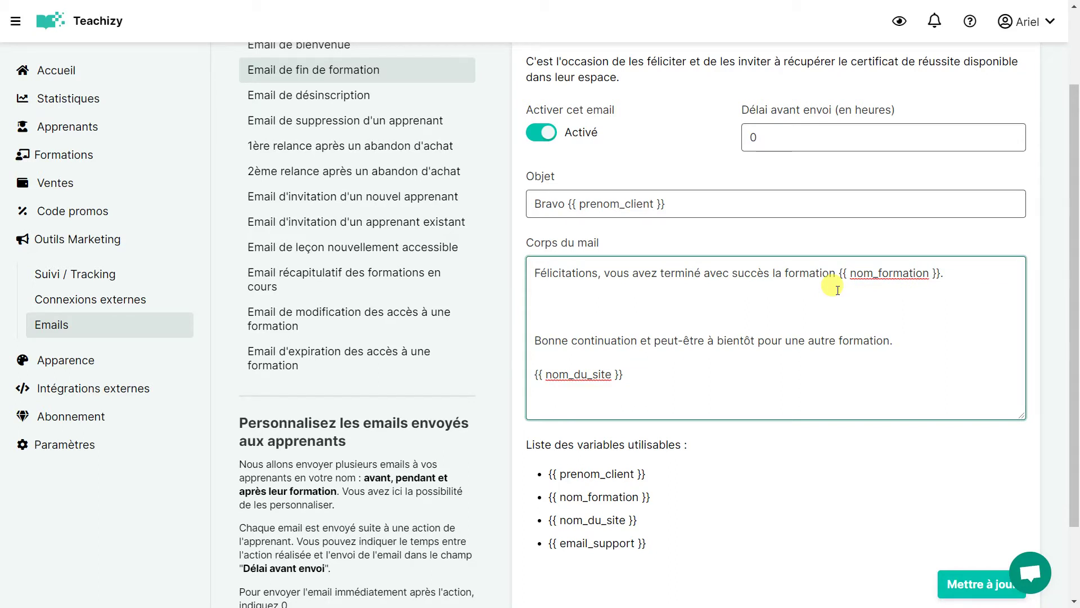
{"action": "type", "text": "Pouvez-vous"}
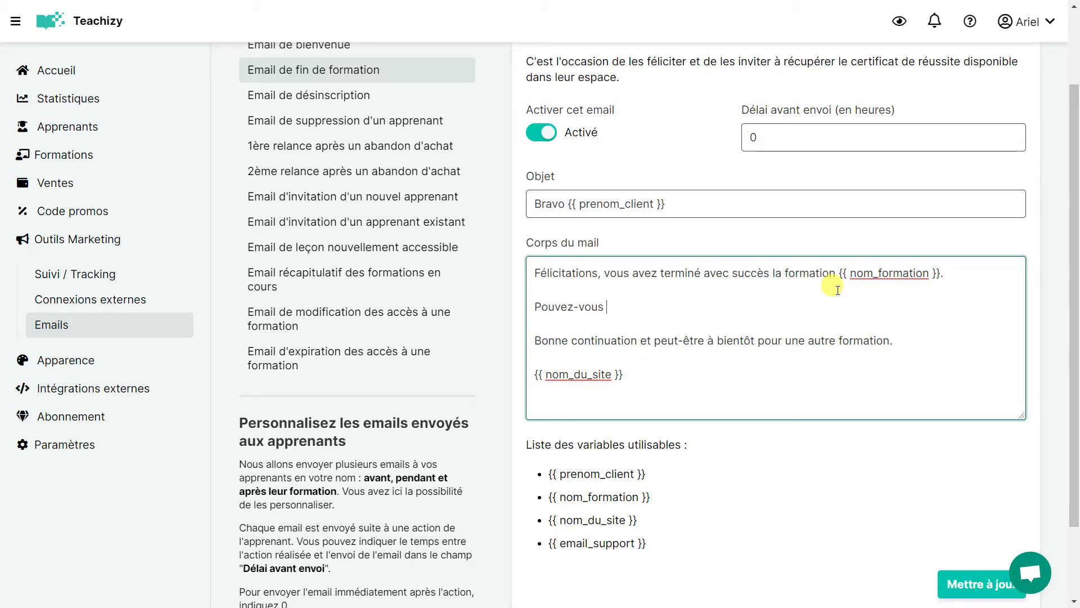
{"action": "type", "text": " nous dire c"}
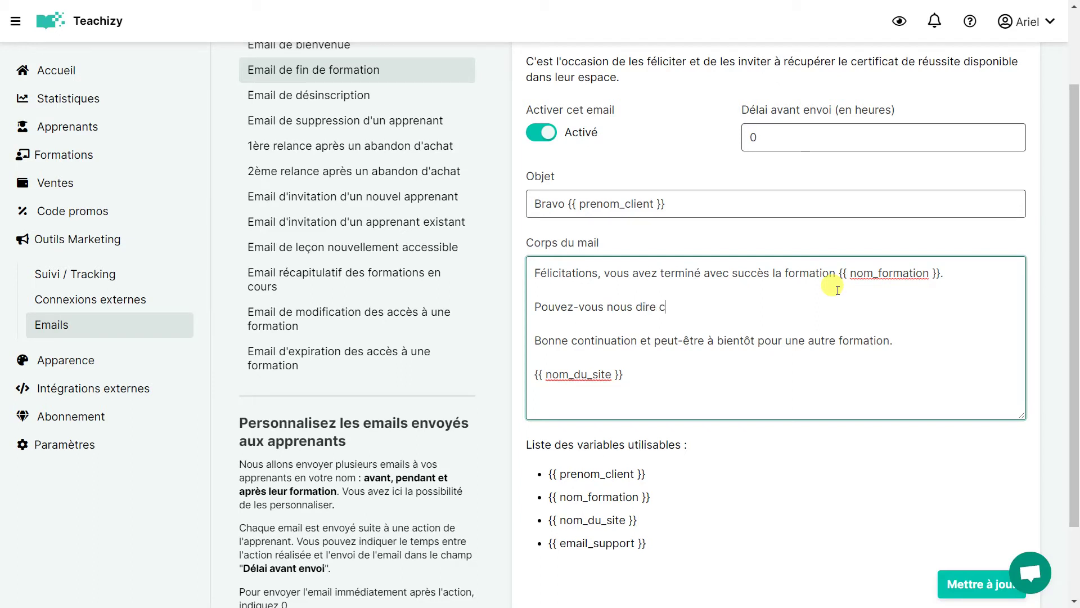
{"action": "type", "text": "e que vous avez pense"}
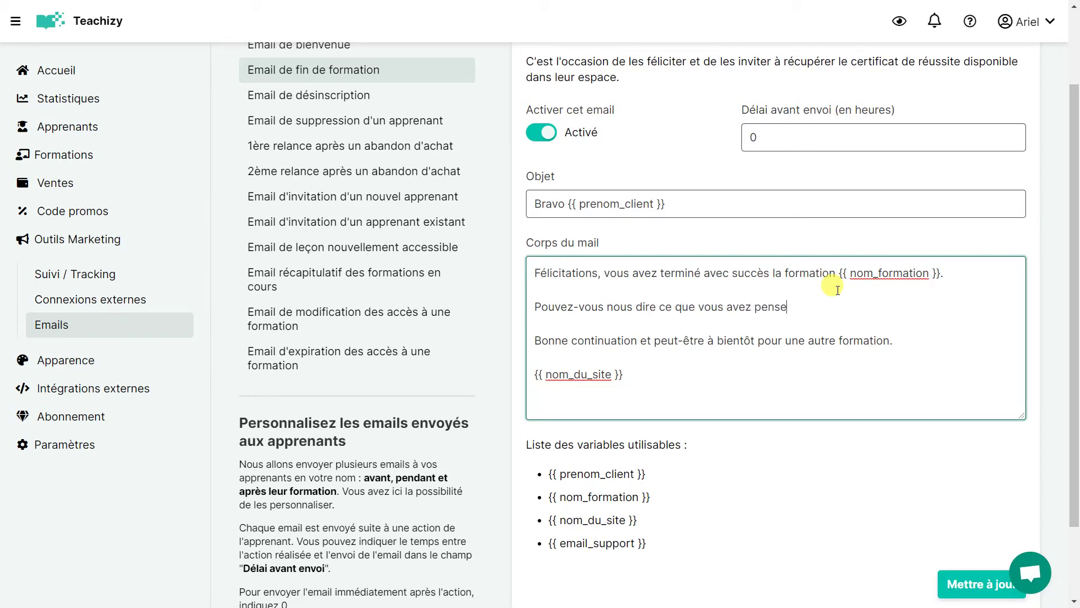
{"action": "type", "text": "z de la formation :"}
{"action": "key", "text": "Return"}
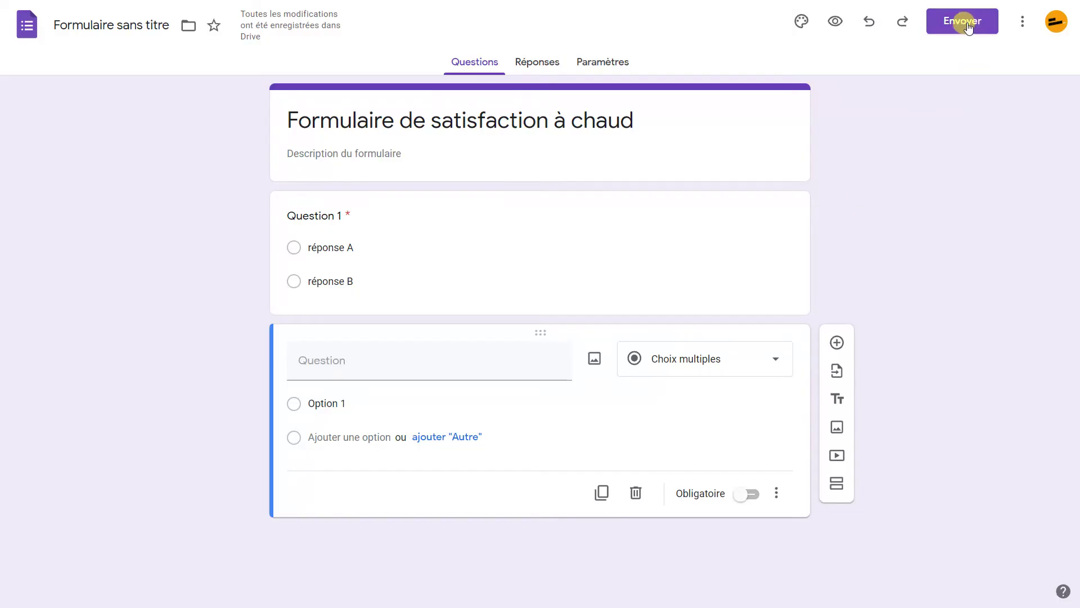
Insert the satisfaction form's shortened link from Google Forms under the new line of the end-of-course email, and save the email
{"action": "left_click", "coordinate": [968, 26]}
{"action": "left_click", "coordinate": [505, 141]}
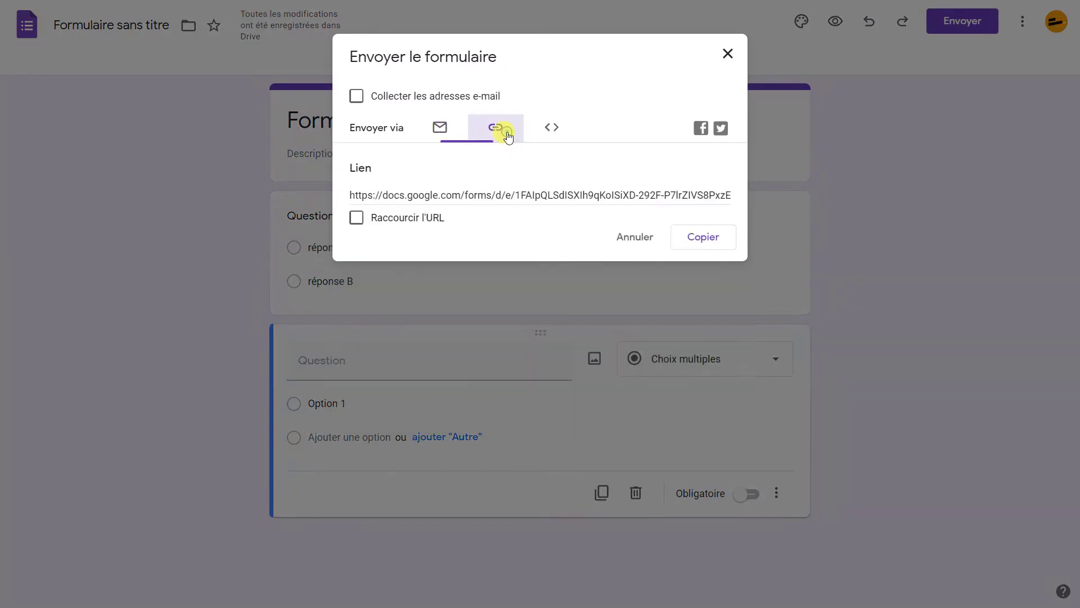
{"action": "left_click", "coordinate": [355, 218]}
{"action": "left_click", "coordinate": [703, 238]}
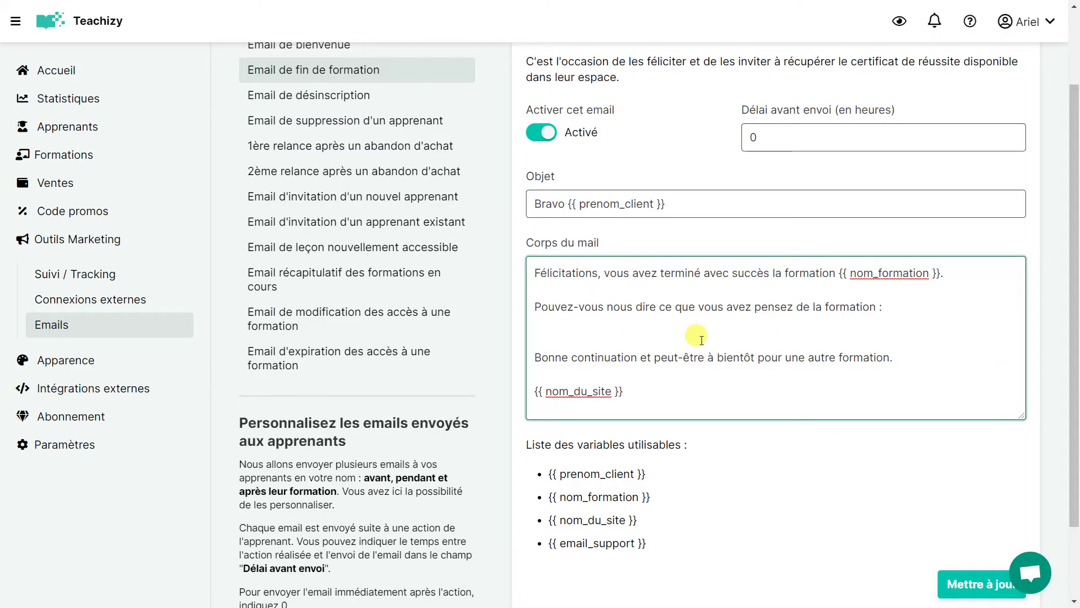
{"action": "type", "text": "https://forms.gle/BzFegGZz8qSch1oq8"}
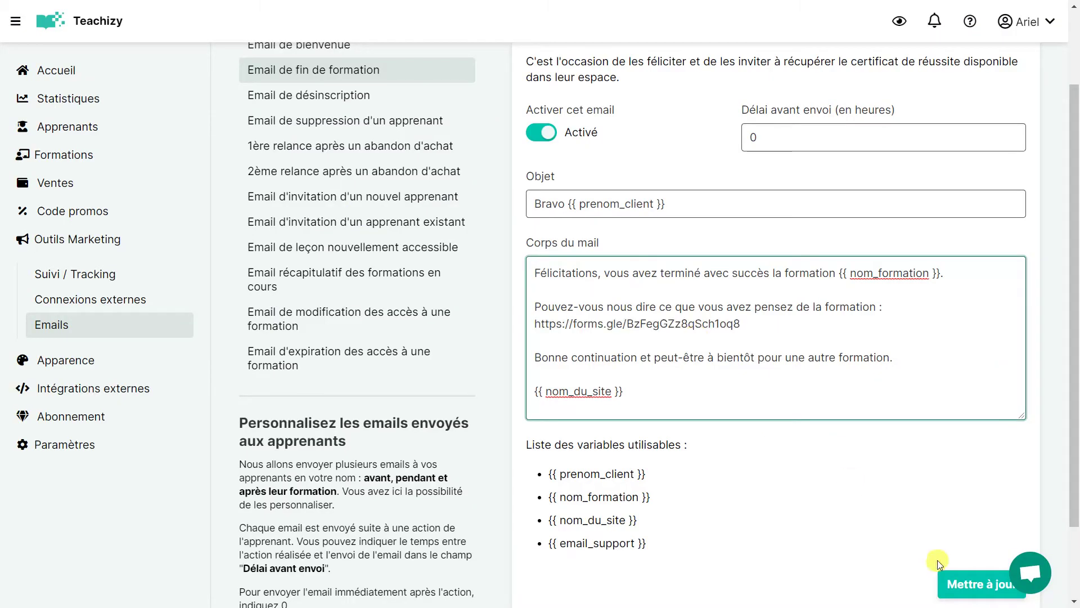
{"action": "left_click", "coordinate": [982, 584]}
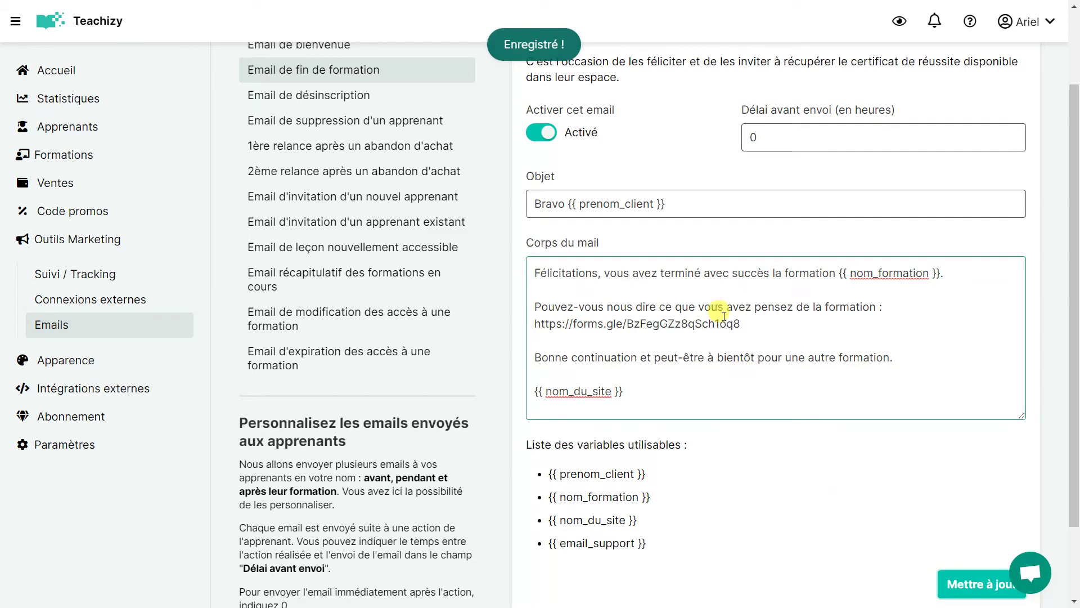
Examine the usable variables, such as {{ prenom_client }}, and the complete message body of the end-of-course email
{"action": "left_click_drag", "start_coordinate": [662, 544], "coordinate": [671, 479]}
{"action": "left_click", "coordinate": [561, 473]}
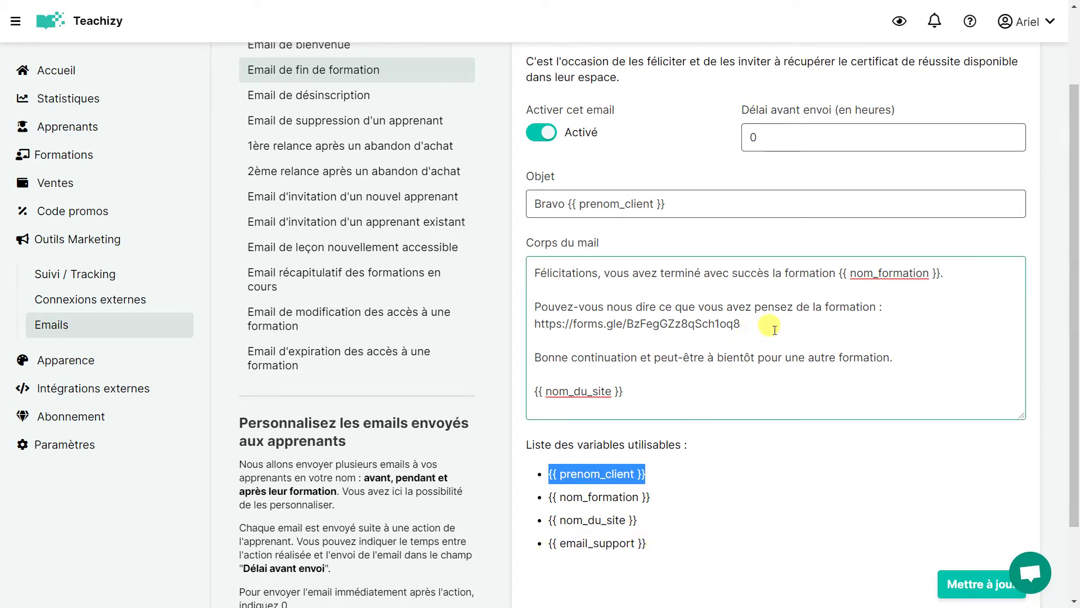
{"action": "left_click_drag", "start_coordinate": [724, 390], "coordinate": [550, 270]}
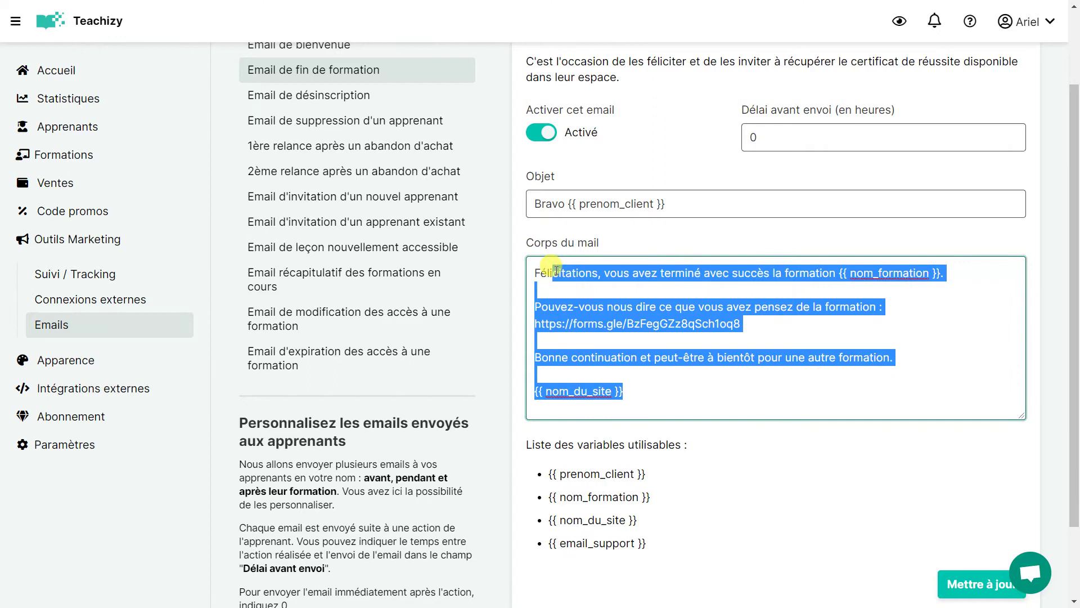
{"action": "left_click", "coordinate": [614, 306]}
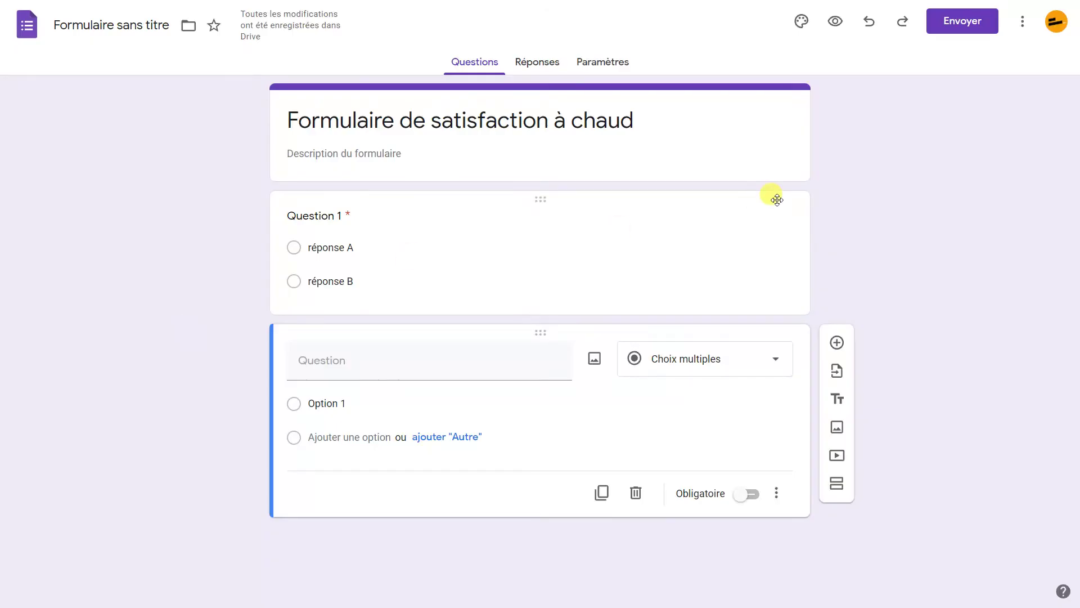
In Google Forms, add a question titled "De quelle formation s'agit-il ?" and place it before Question 1
{"action": "left_click", "coordinate": [786, 202]}
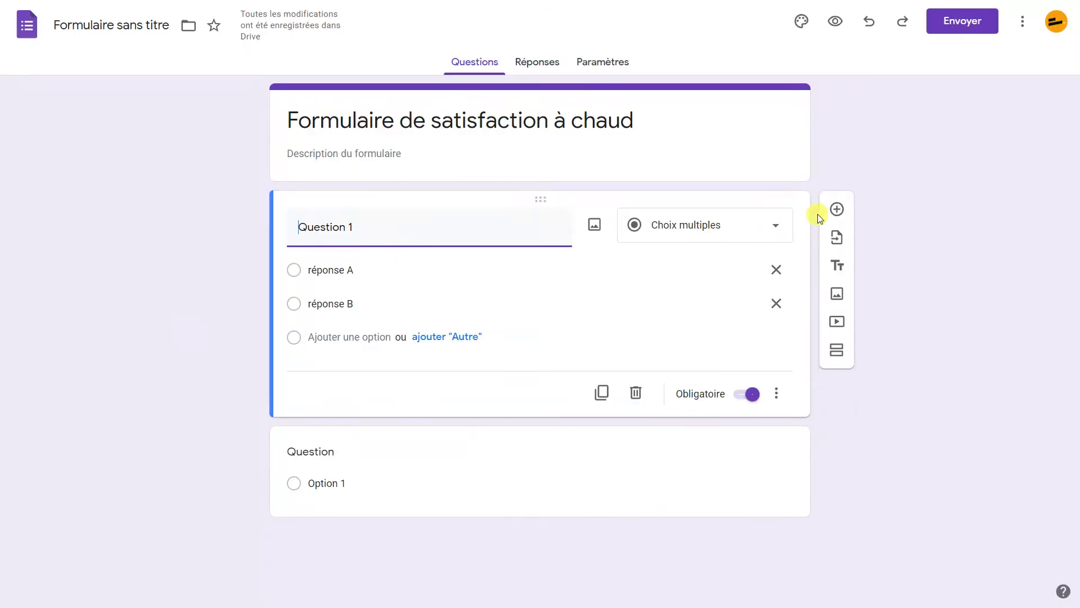
{"action": "left_click", "coordinate": [834, 207]}
{"action": "left_click", "coordinate": [314, 214]}
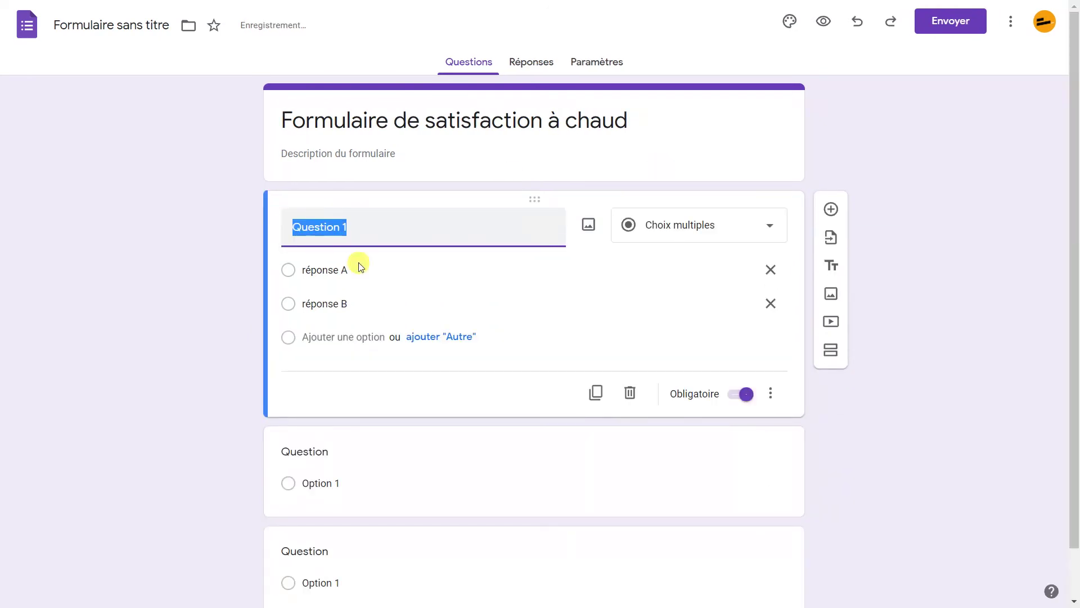
{"action": "left_click_drag", "start_coordinate": [316, 441], "coordinate": [369, 233]}
{"action": "left_click_drag", "start_coordinate": [533, 433], "coordinate": [374, 221]}
{"action": "left_click", "coordinate": [345, 225]}
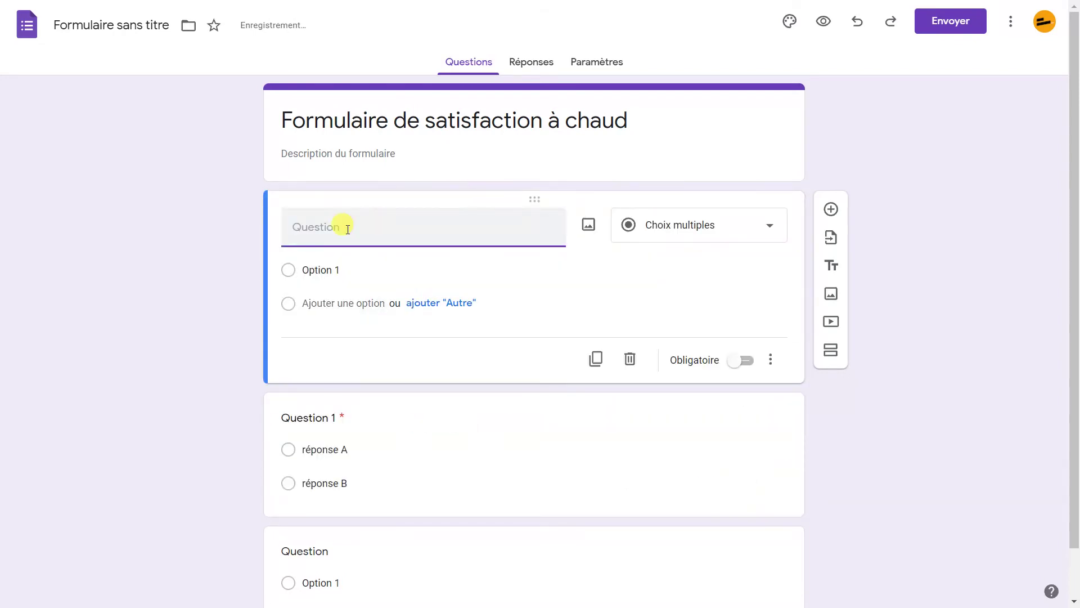
{"action": "type", "text": "De quelle formation s'agit-il ?"}
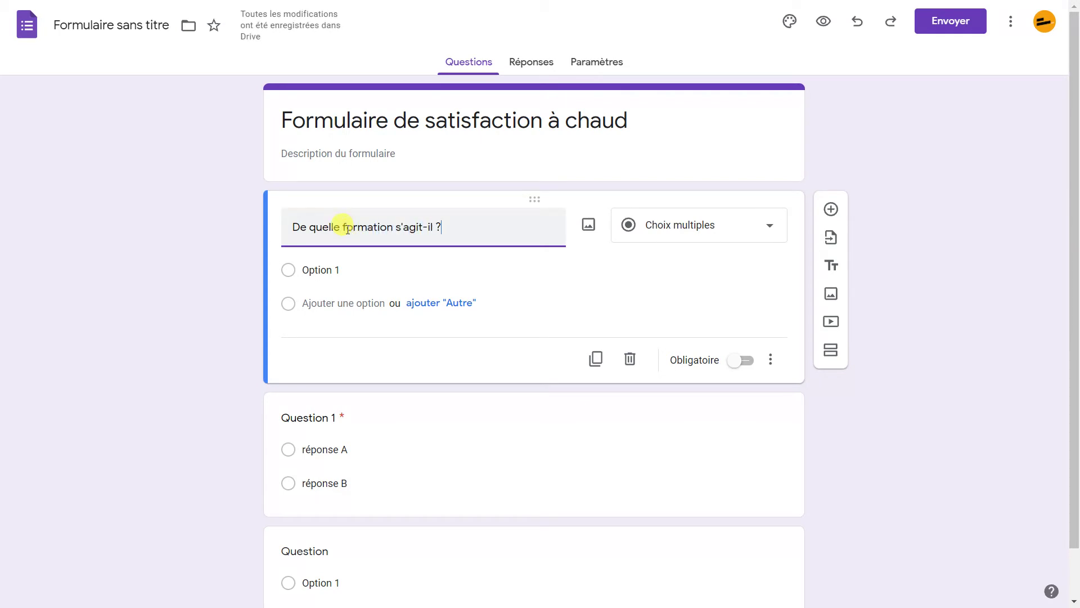
Set the answer type of the "De quelle formation s'agit-il ?" question to Réponse courte and make the question mandatory
{"action": "left_click", "coordinate": [676, 228]}
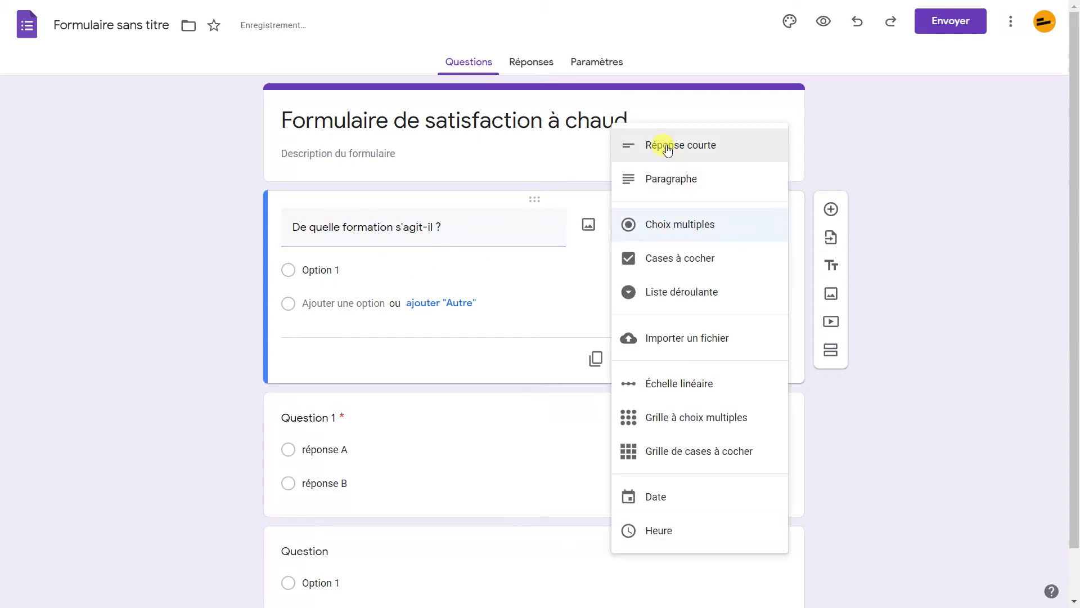
{"action": "left_click", "coordinate": [667, 147]}
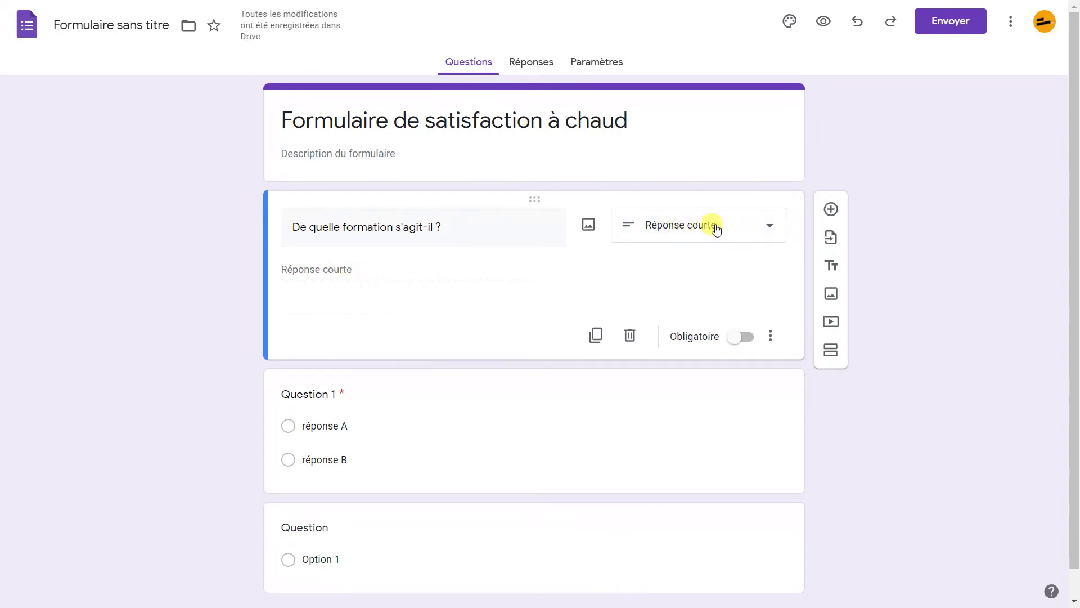
{"action": "left_click", "coordinate": [740, 339]}
Change the "De quelle formation s'agit-il ?" question to a Liste déroulante with the options Formation YYY and Formation ZZZ
{"action": "left_click", "coordinate": [696, 239]}
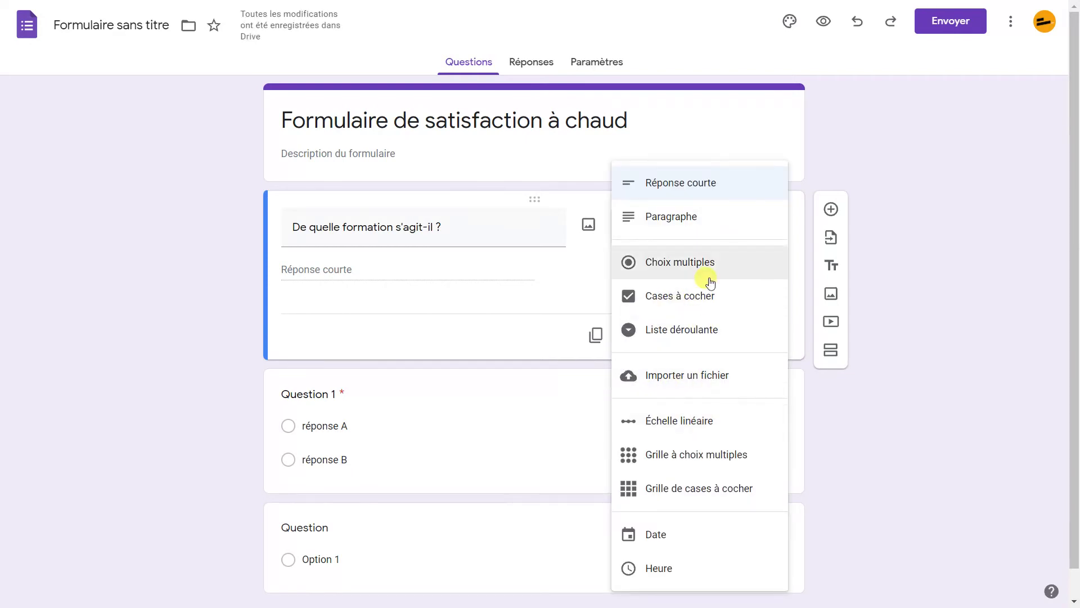
{"action": "left_click", "coordinate": [679, 329]}
{"action": "left_click", "coordinate": [335, 275]}
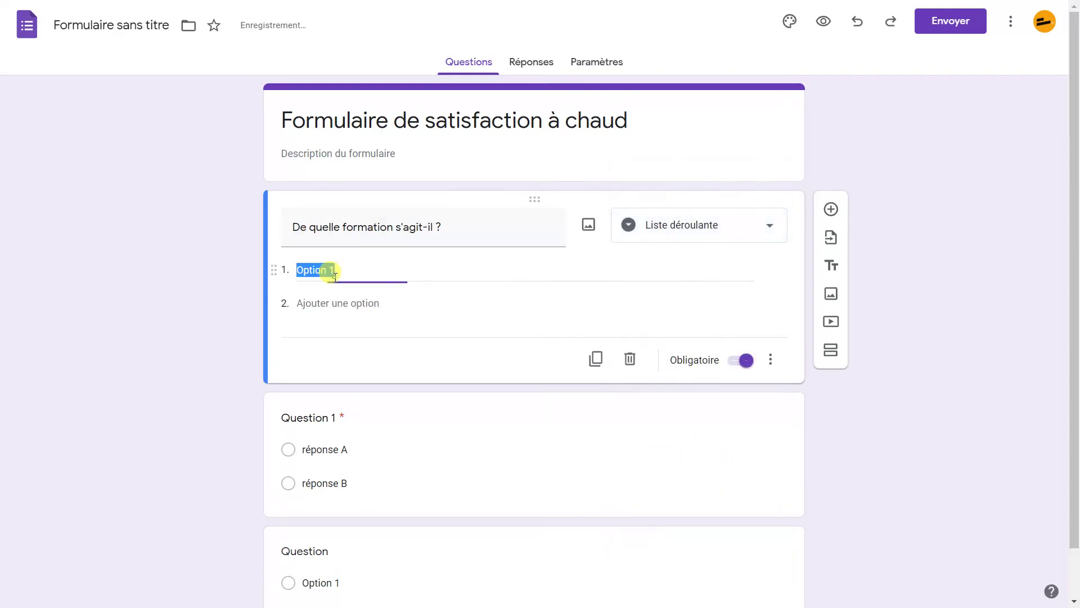
{"action": "type", "text": "Forma"}
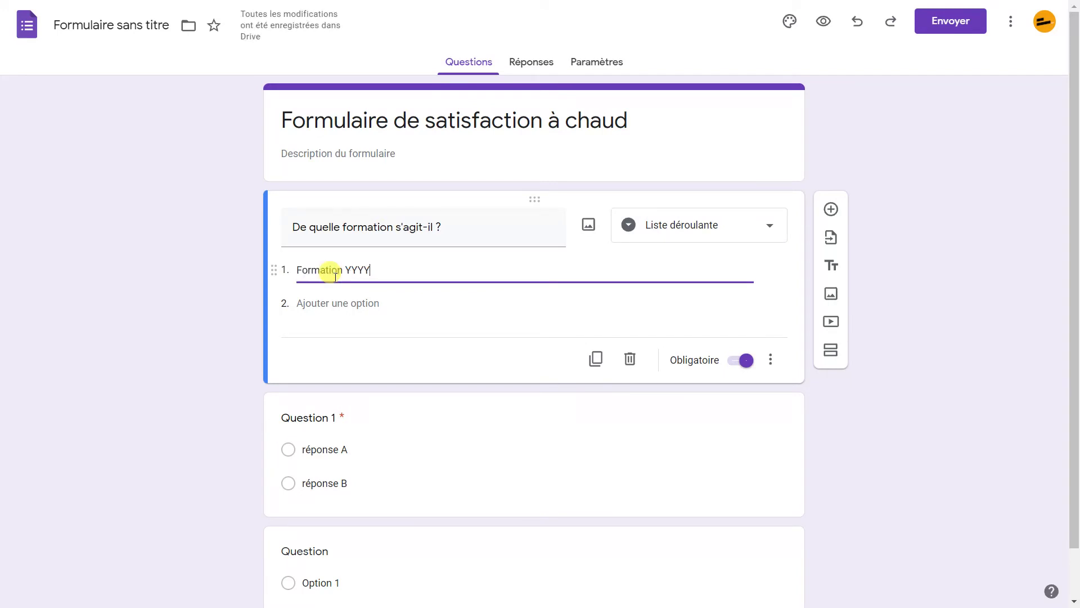
{"action": "key", "text": "BackSpace"}
{"action": "left_click", "coordinate": [341, 304]}
{"action": "type", "text": "For"}
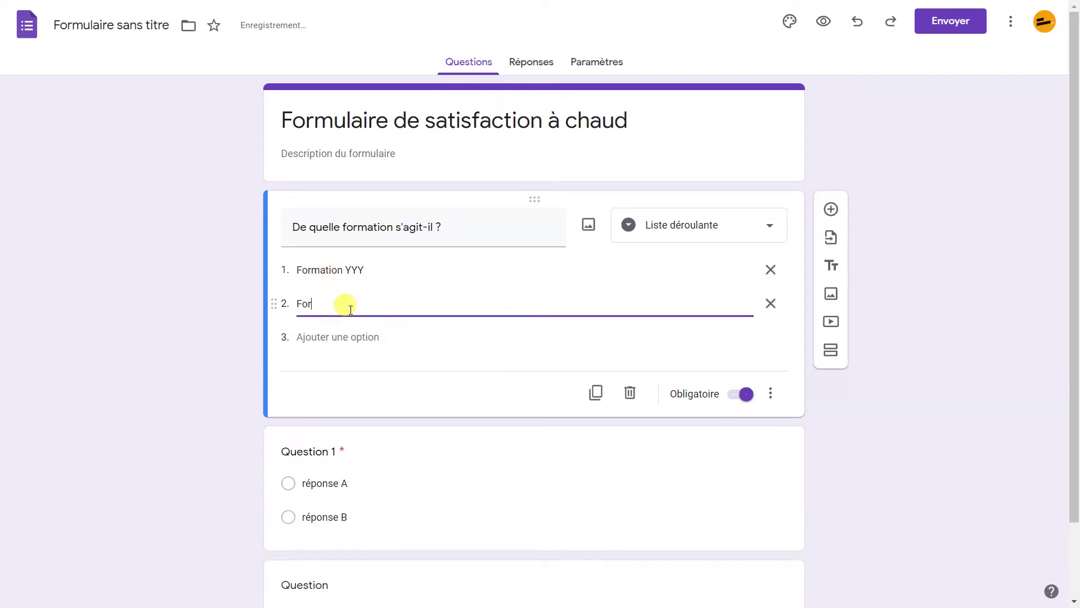
{"action": "type", "text": "mation ZZZ"}
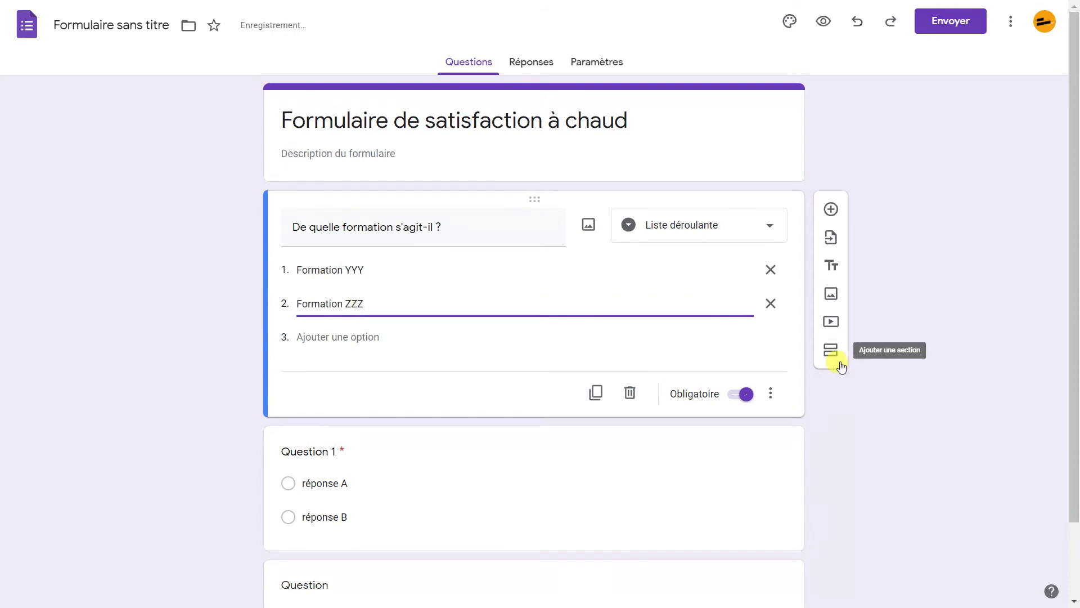
{"action": "left_click", "coordinate": [903, 211]}
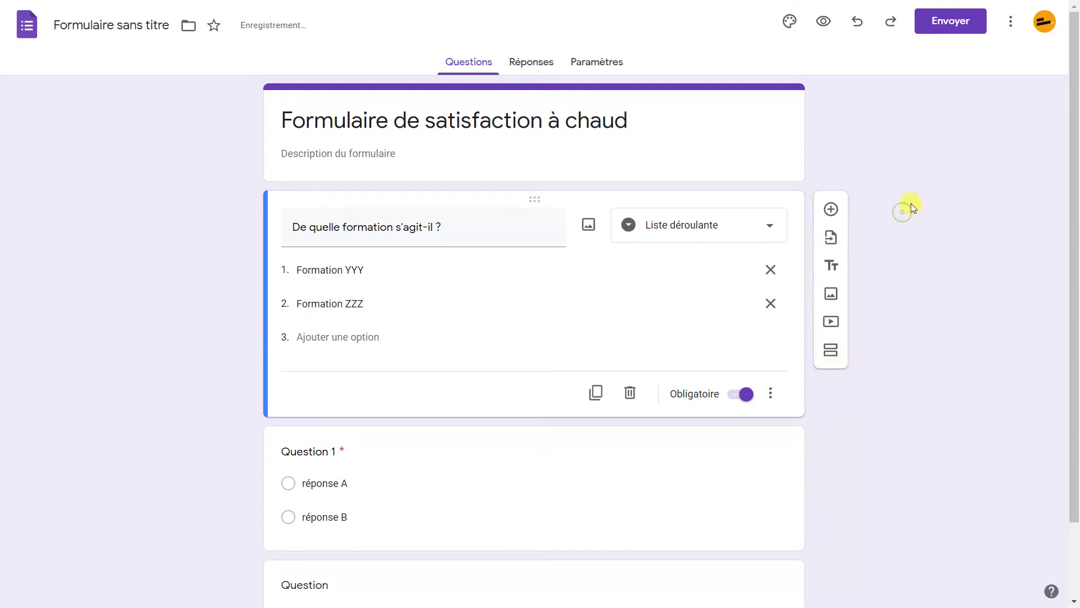
Preview the form and test the course question's choices, selecting Formation YYY and then Formation ZZZ
{"action": "left_click", "coordinate": [824, 22]}
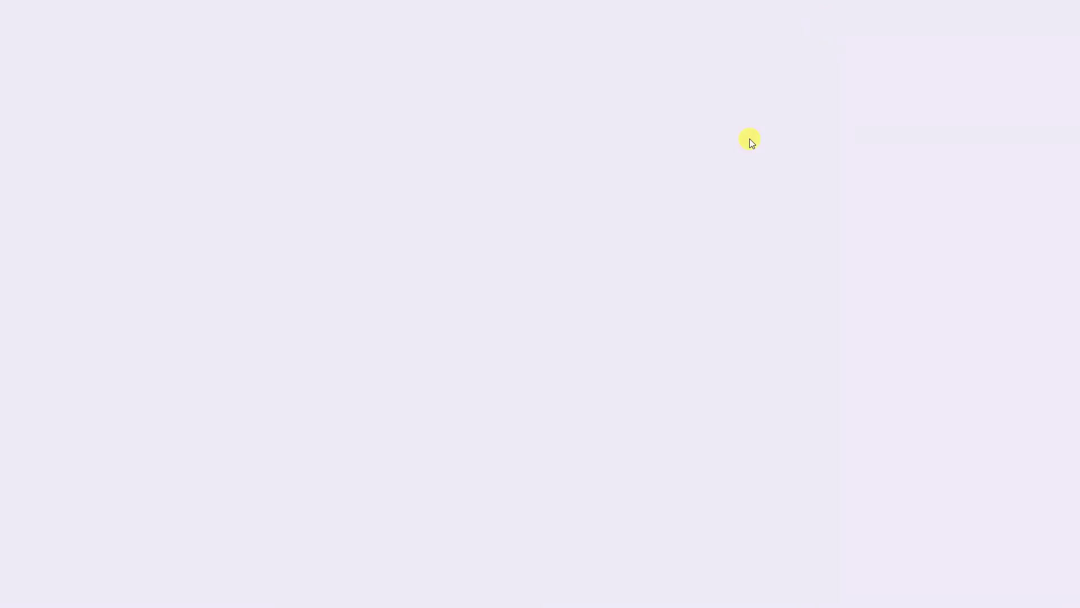
{"action": "left_click", "coordinate": [439, 217]}
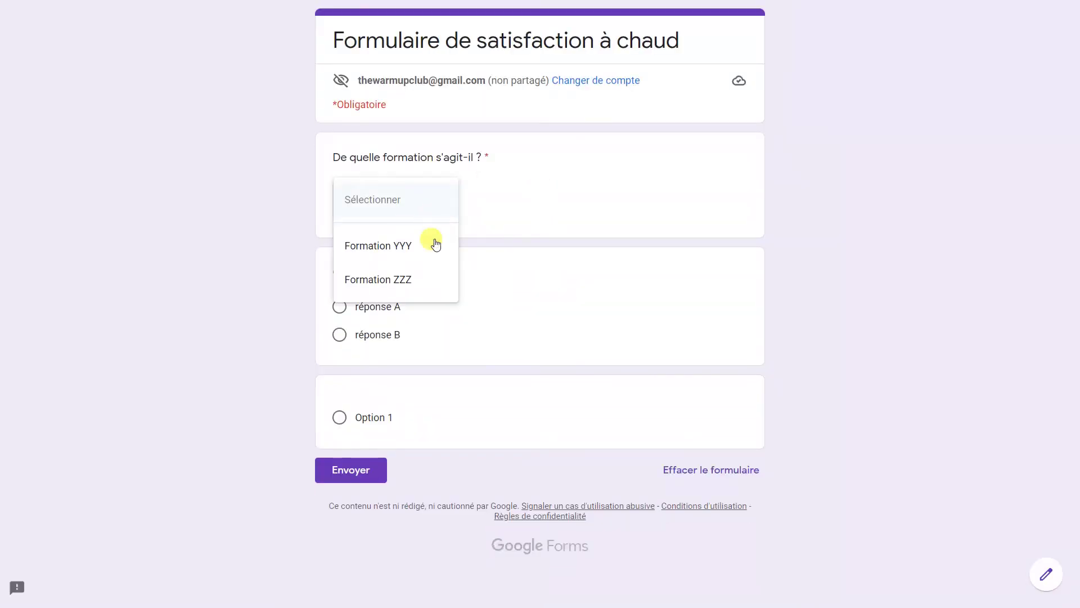
{"action": "left_click", "coordinate": [511, 211]}
{"action": "left_click", "coordinate": [396, 194]}
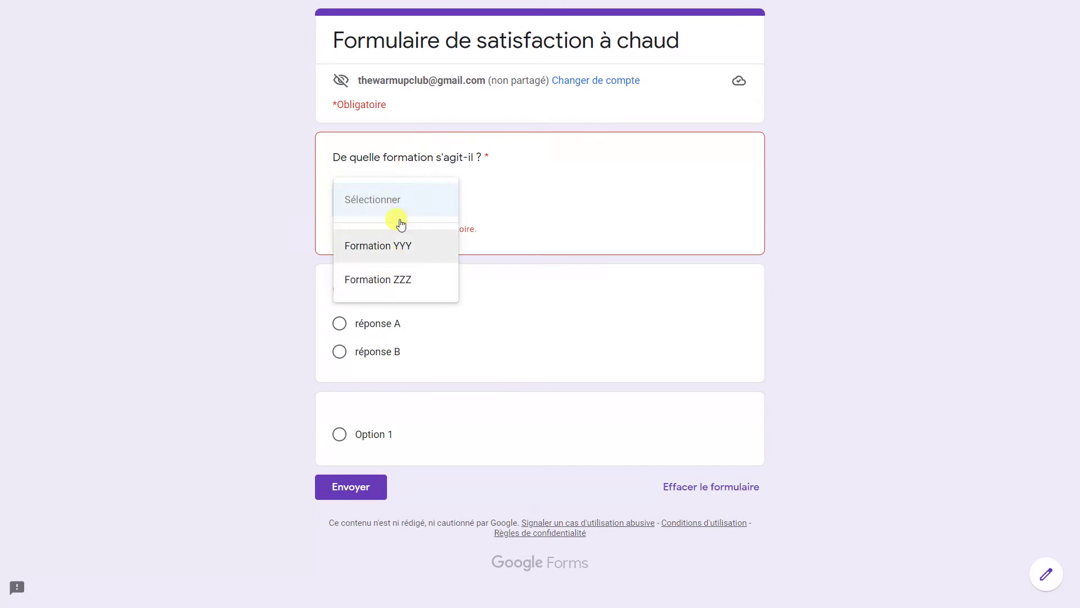
{"action": "left_click", "coordinate": [379, 247]}
{"action": "left_click", "coordinate": [397, 210]}
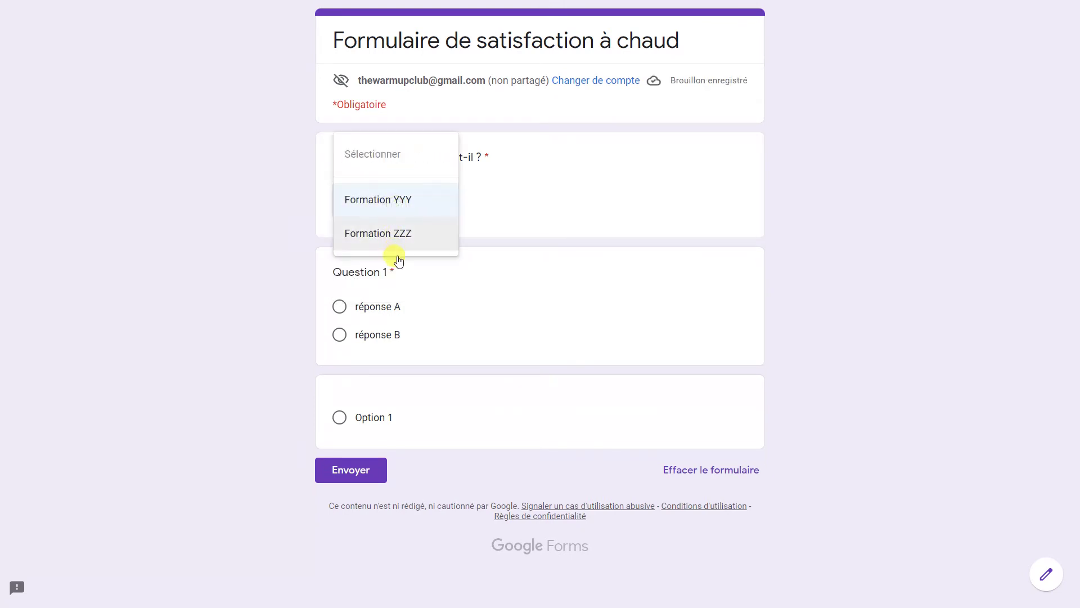
{"action": "left_click", "coordinate": [374, 234]}
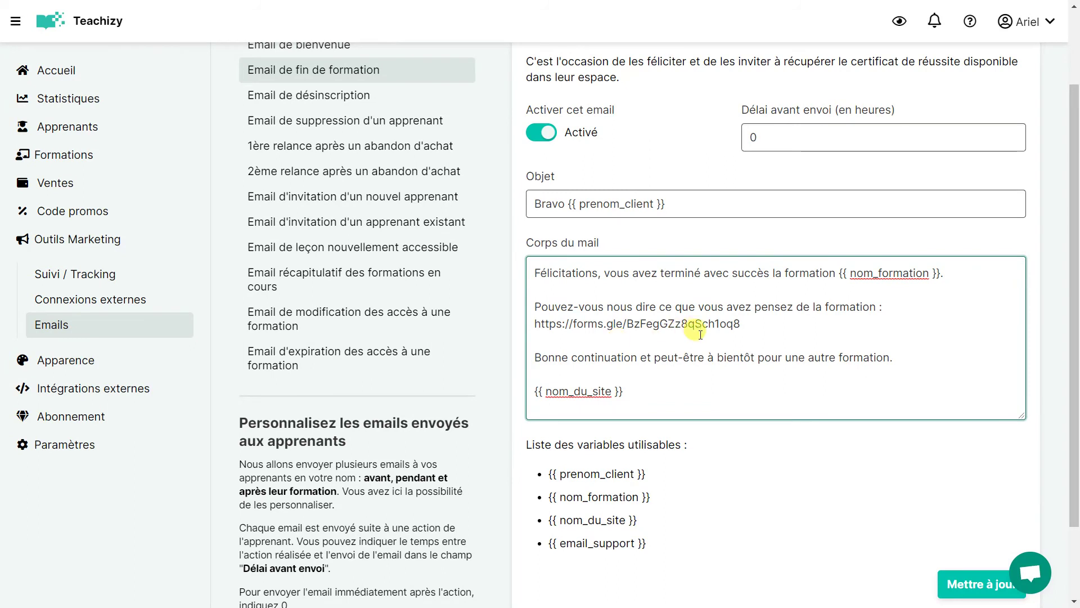
Switch back to Teachizy and review the form link and full message body of the end-of-course email
{"action": "left_click_drag", "start_coordinate": [754, 321], "coordinate": [533, 324]}
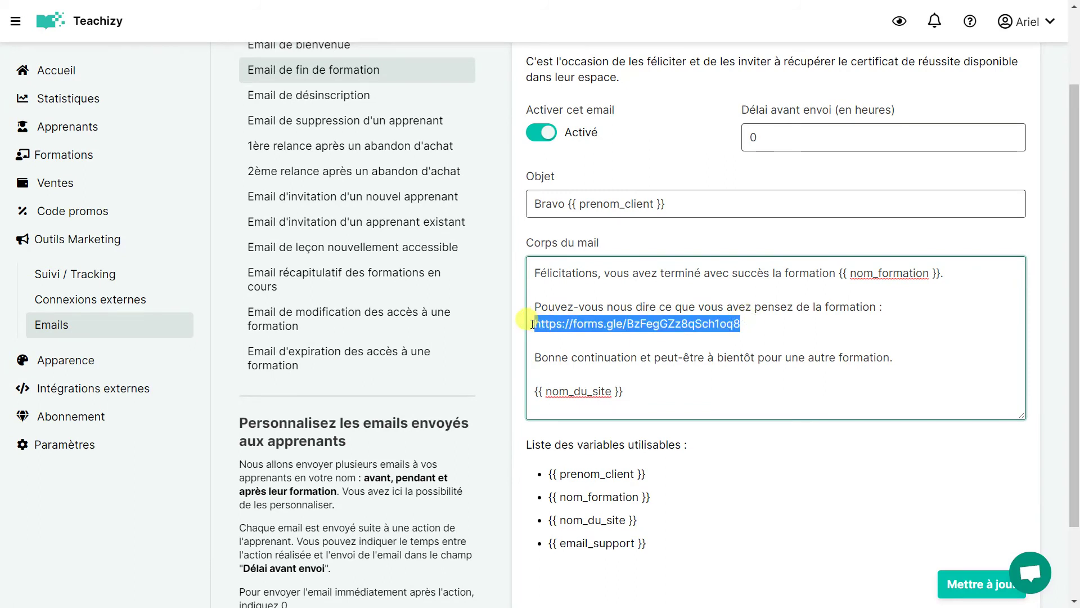
{"action": "left_click_drag", "start_coordinate": [622, 389], "coordinate": [514, 249]}
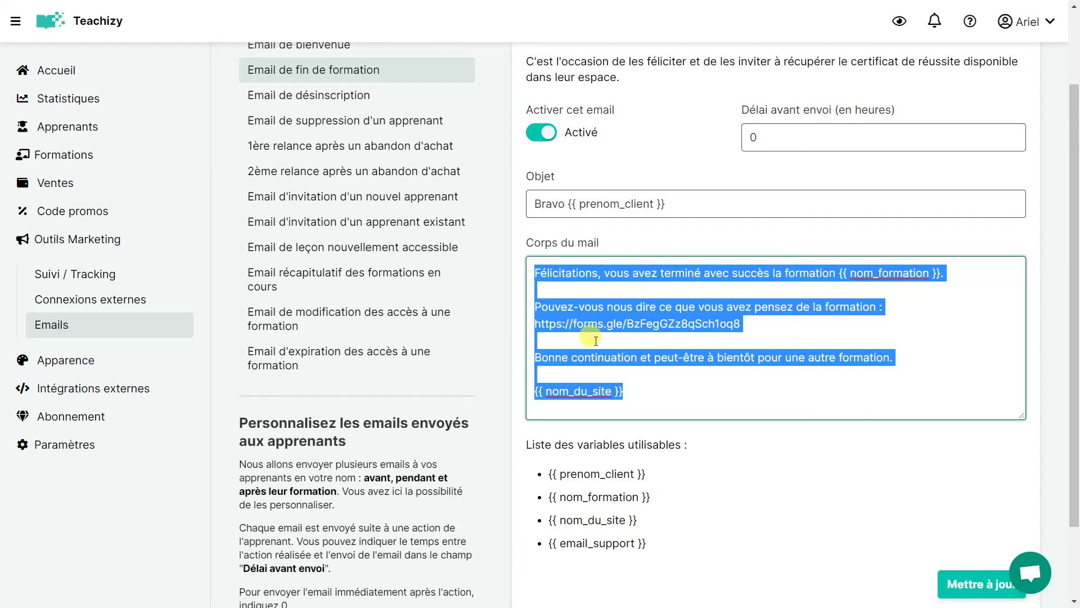
Open the Paramètres of the course "Formation avec évaluation de la satisfaction" at its WebHooks section
{"action": "left_click", "coordinate": [83, 167]}
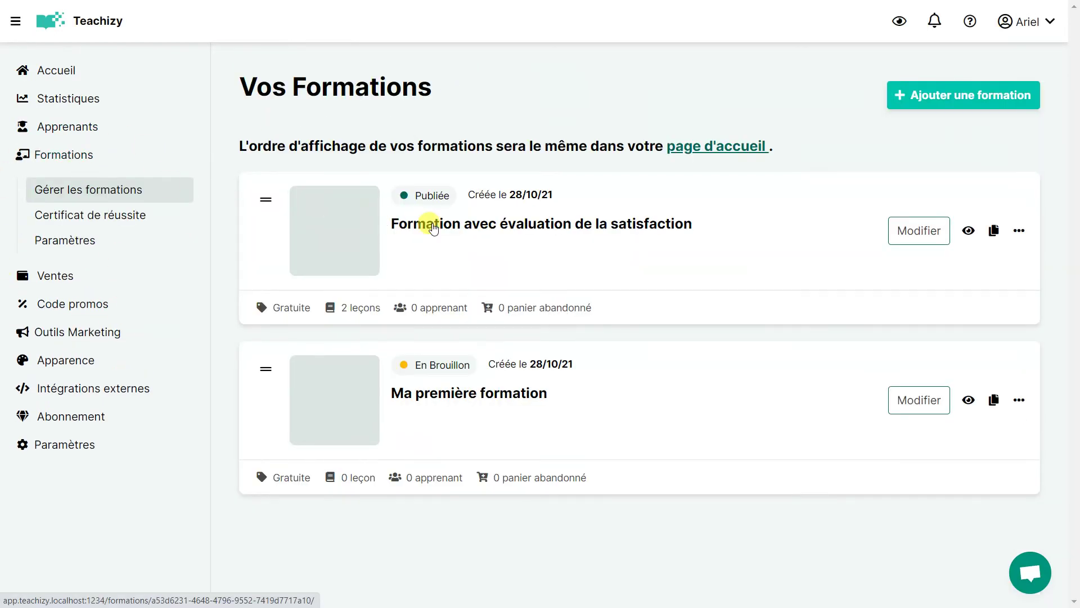
{"action": "left_click", "coordinate": [434, 227]}
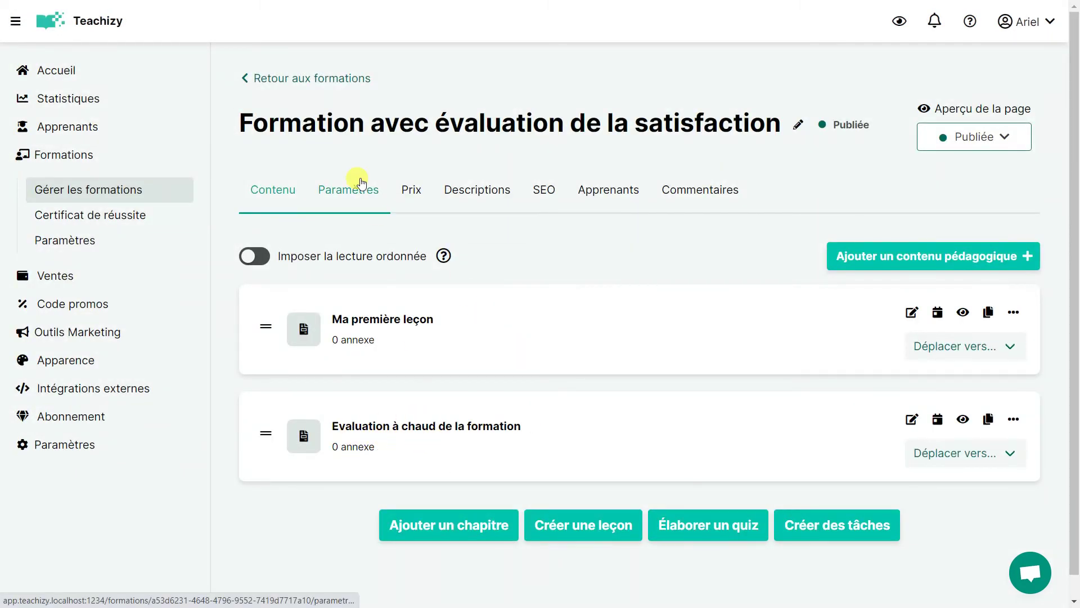
{"action": "left_click", "coordinate": [347, 193]}
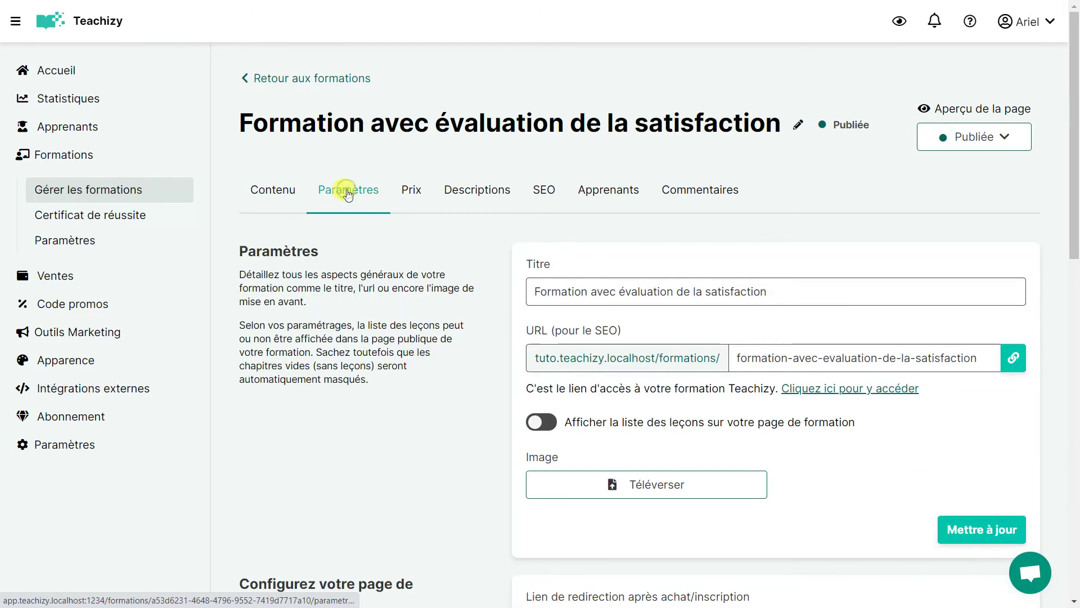
{"action": "scroll", "coordinate": [360, 332], "scroll_direction": "down", "scroll_amount": 10}
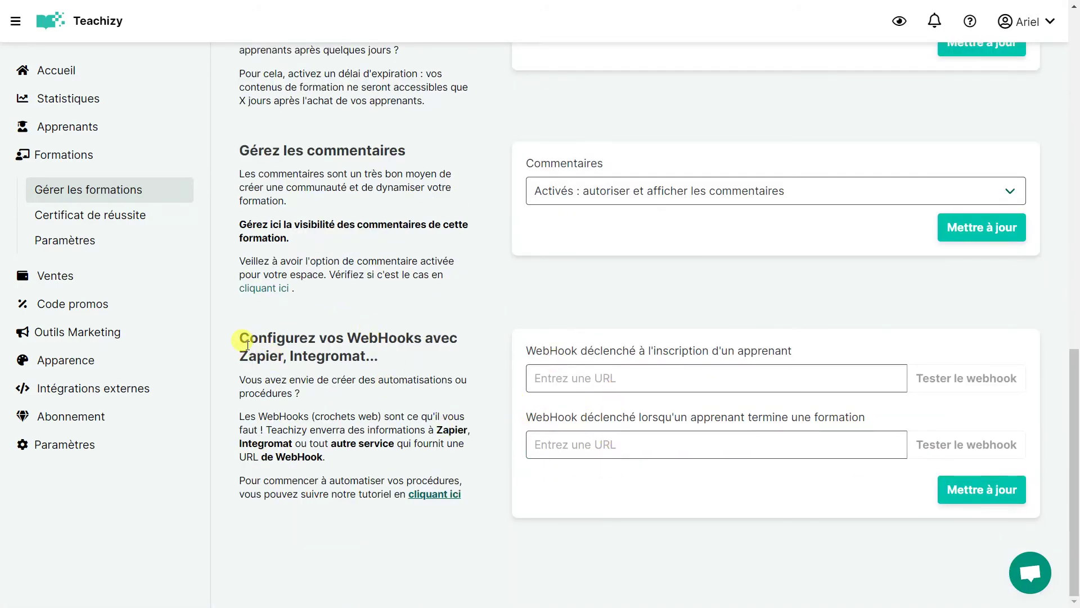
Examine the WebHooks explanation for Zapier and Integromat and the URL field for the webhook triggered when a learner finishes a course
{"action": "left_click_drag", "start_coordinate": [241, 337], "coordinate": [386, 362]}
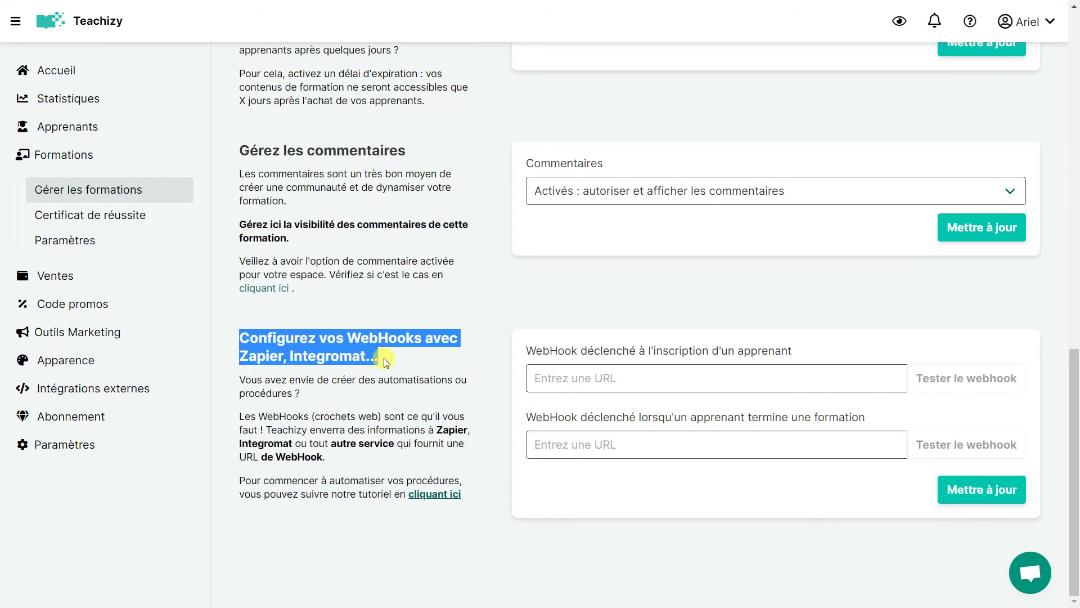
{"action": "left_click", "coordinate": [386, 362]}
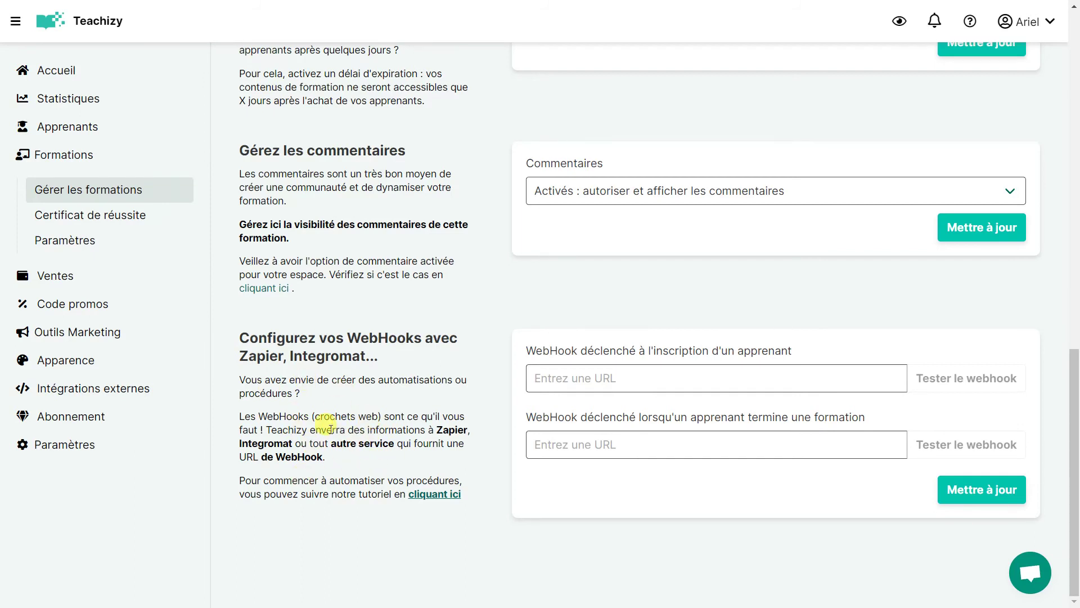
{"action": "left_click_drag", "start_coordinate": [314, 416], "coordinate": [378, 416]}
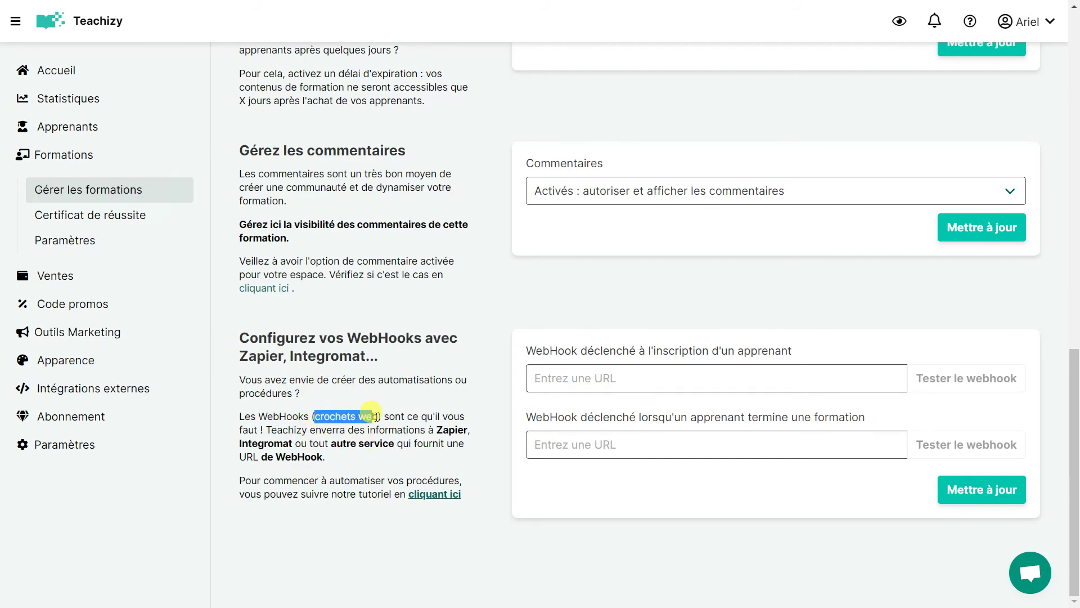
{"action": "left_click", "coordinate": [601, 442]}
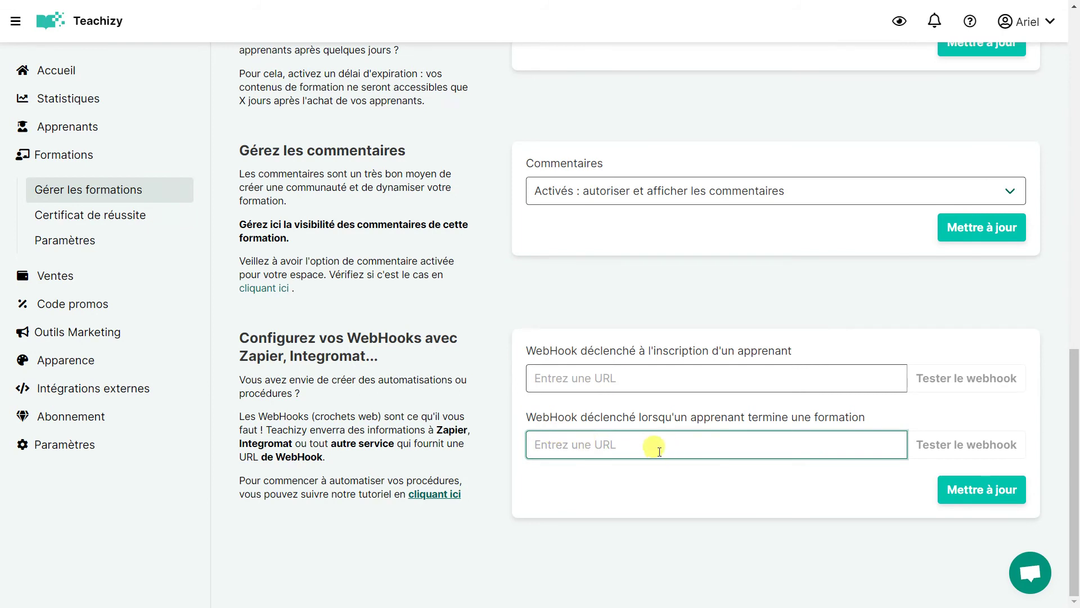